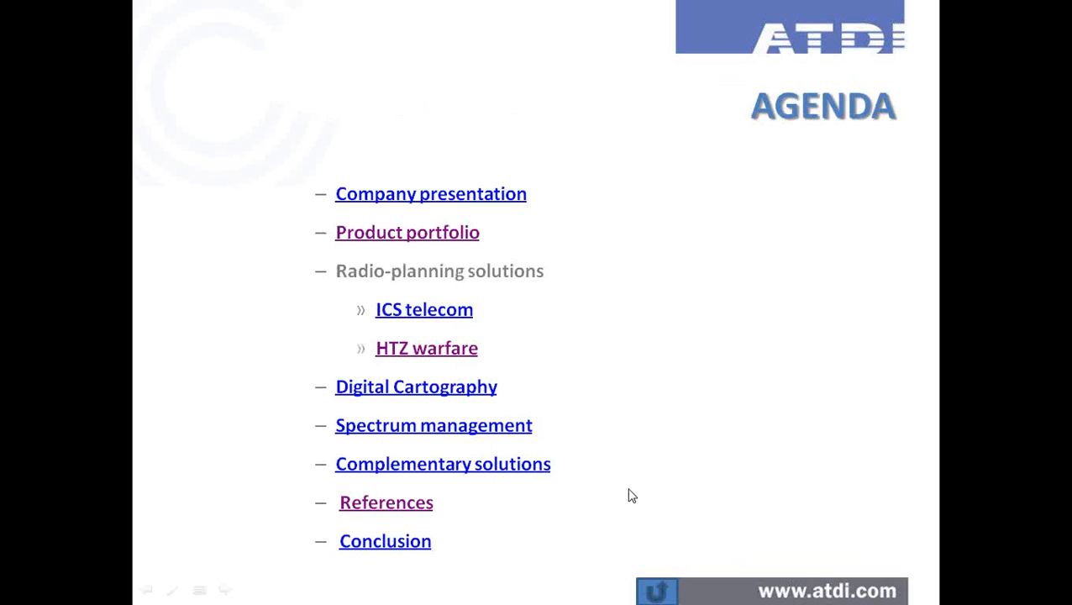
- Exit the slide show and switch to the ICS telecom LTE.PRO window showing Brussels coverage
key("Escape")
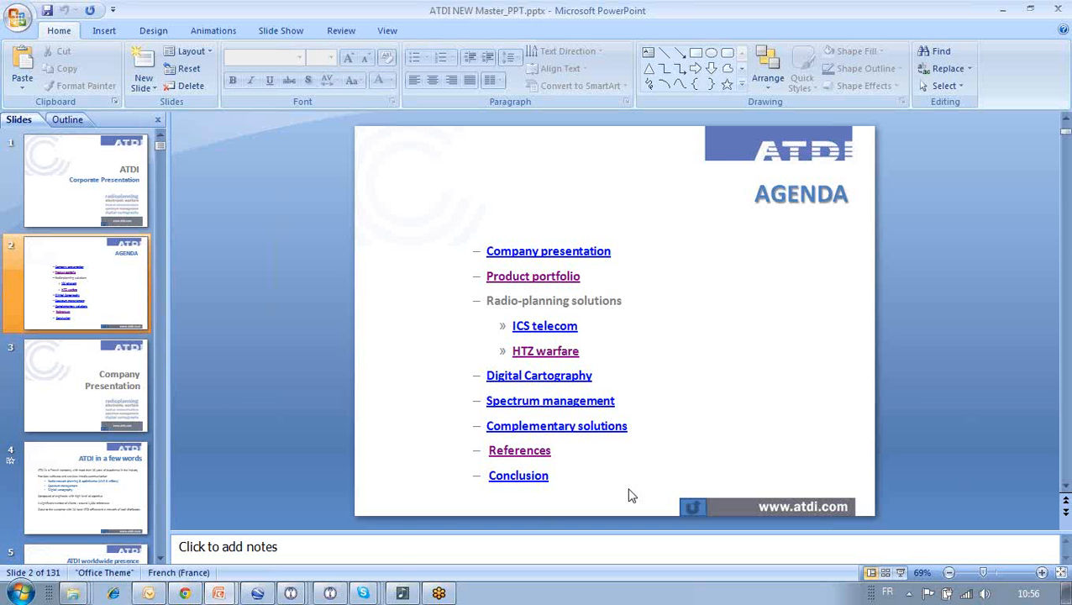
left_click(290, 593)
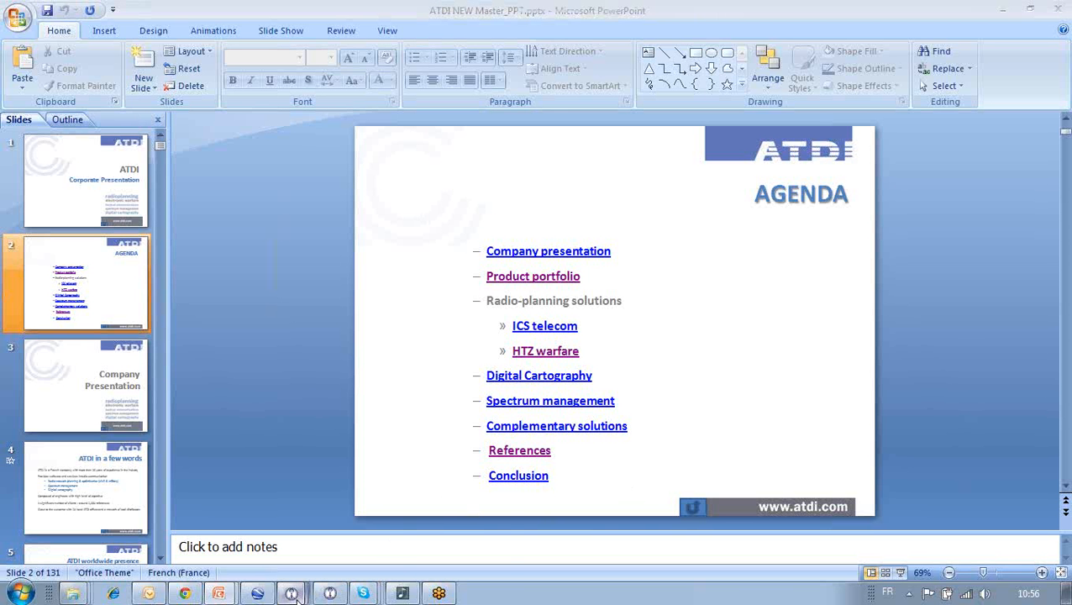
left_click(299, 508)
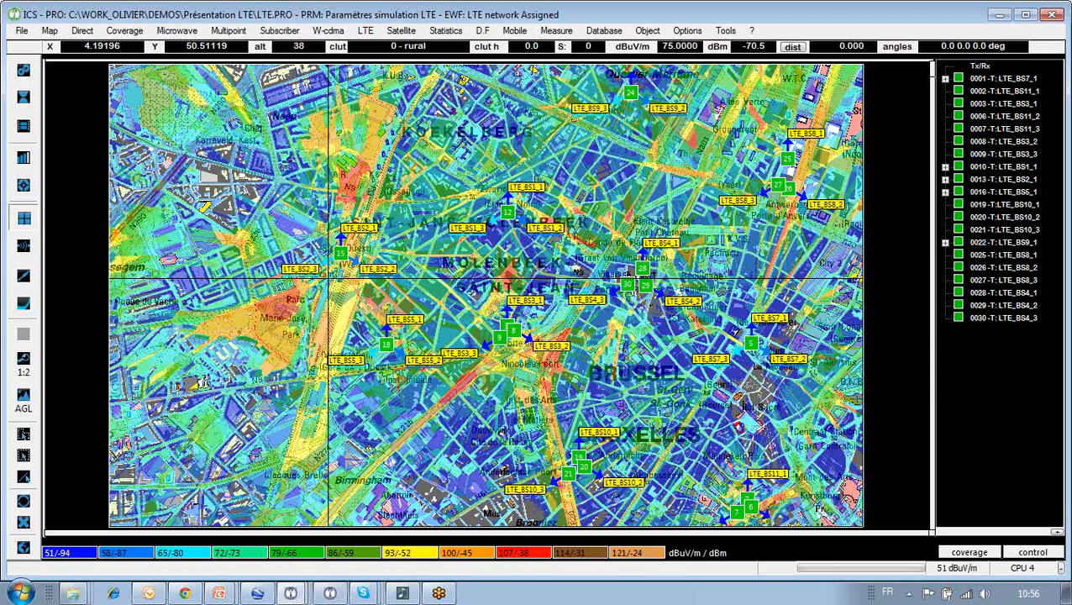
left_click(21, 31)
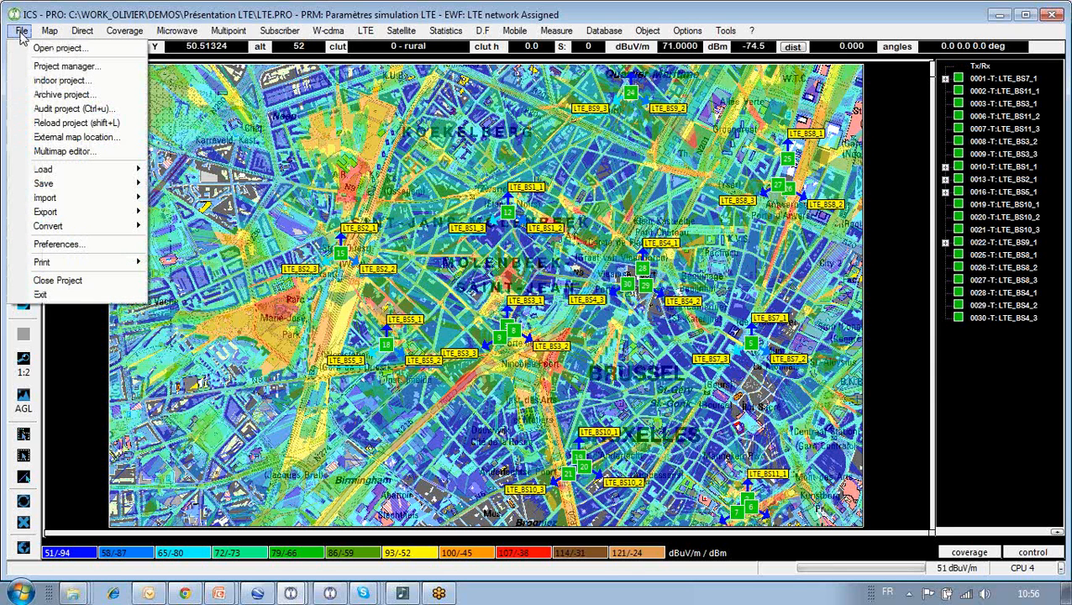
left_click(65, 66)
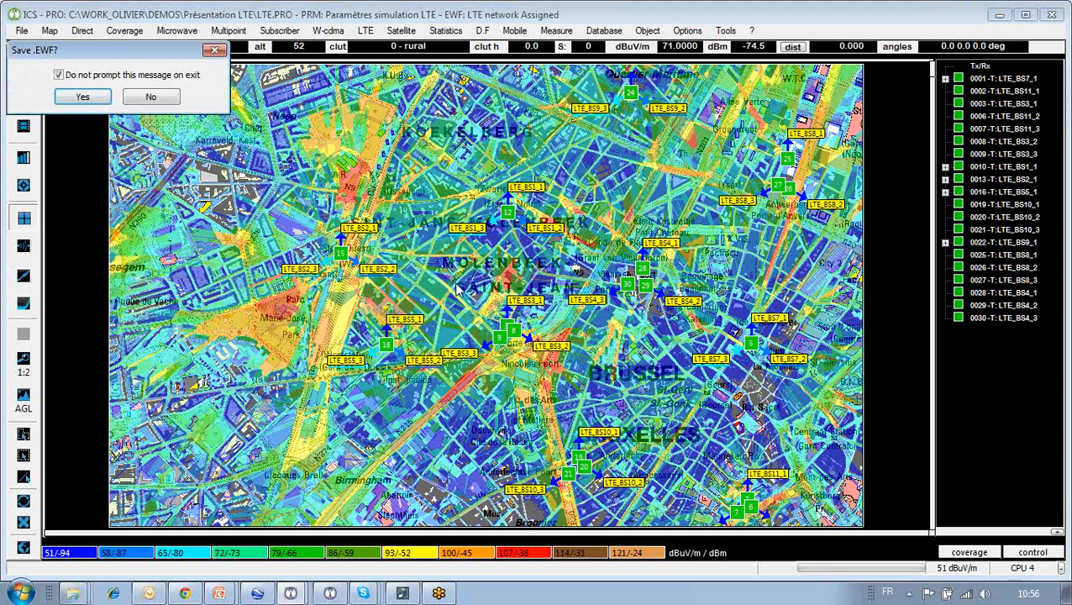
left_click(151, 97)
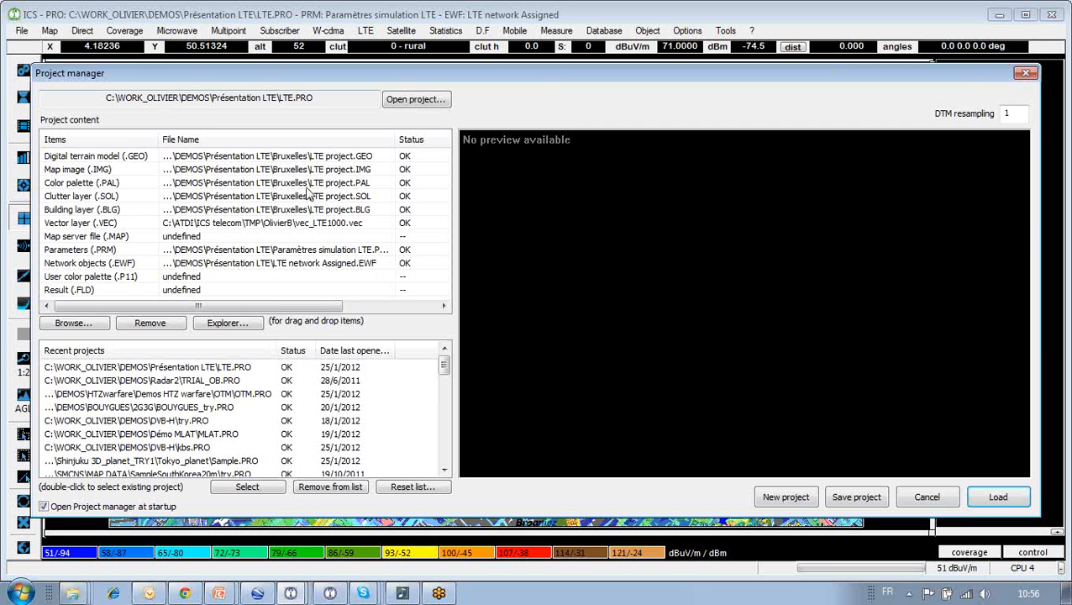
left_click(121, 157)
left_click(124, 170)
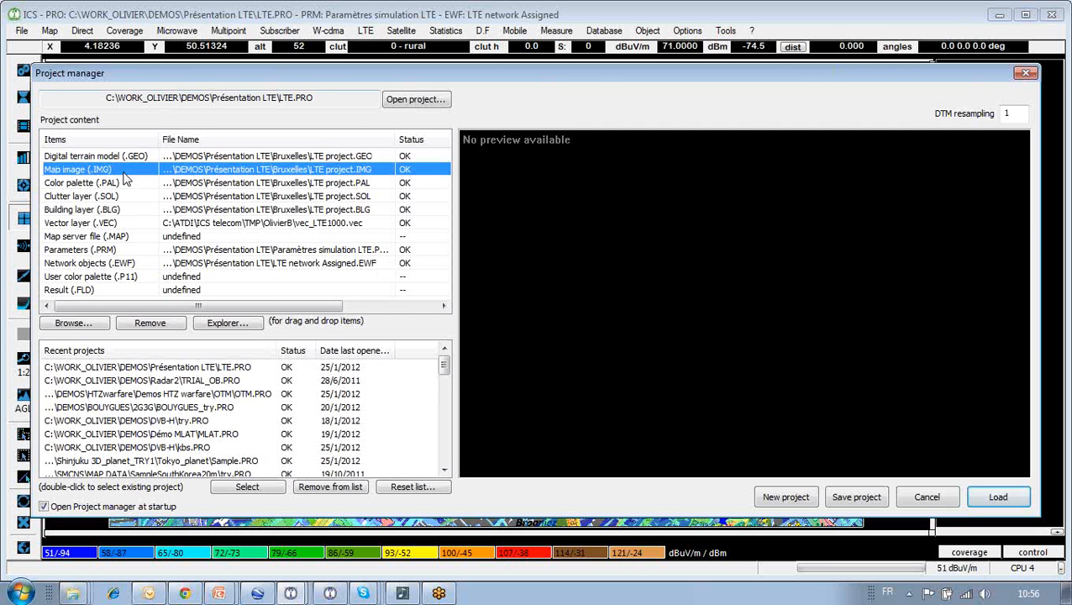
left_click(126, 156)
left_click(128, 171)
left_click(128, 199)
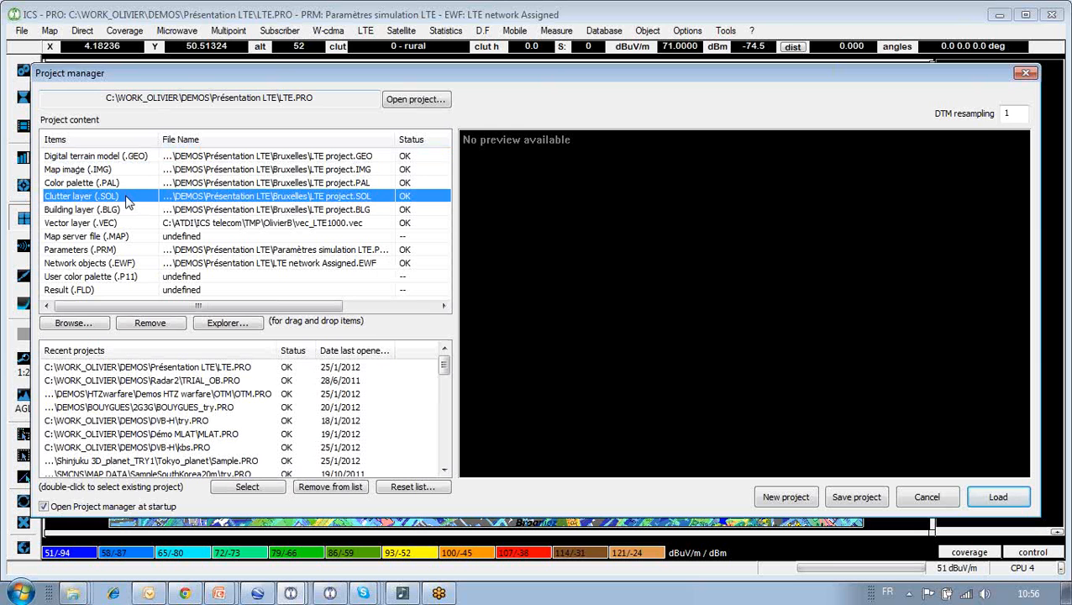
left_click(128, 211)
left_click(126, 224)
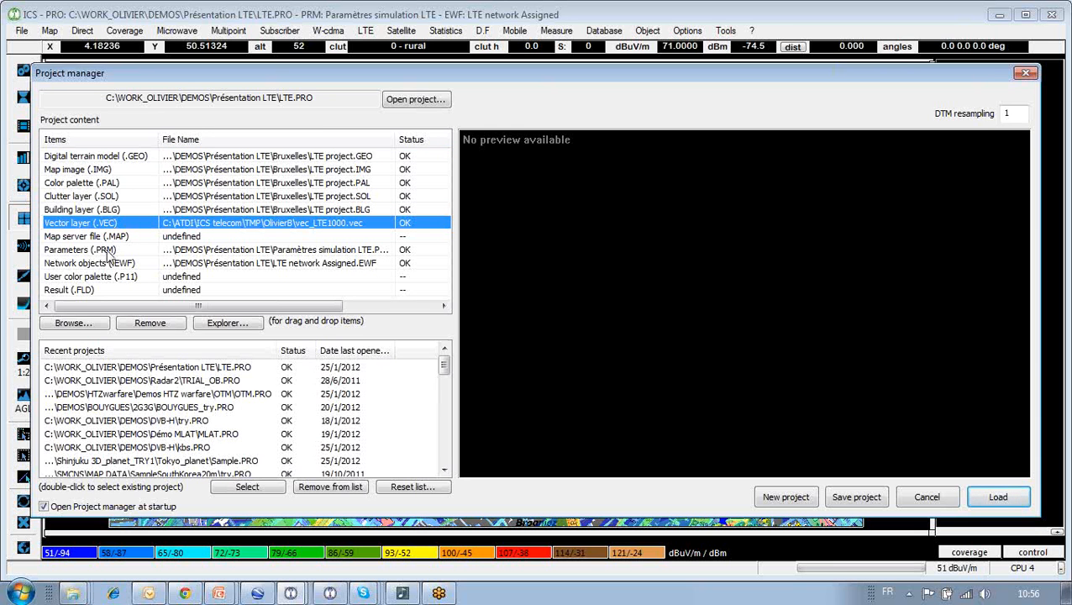
left_click(113, 250)
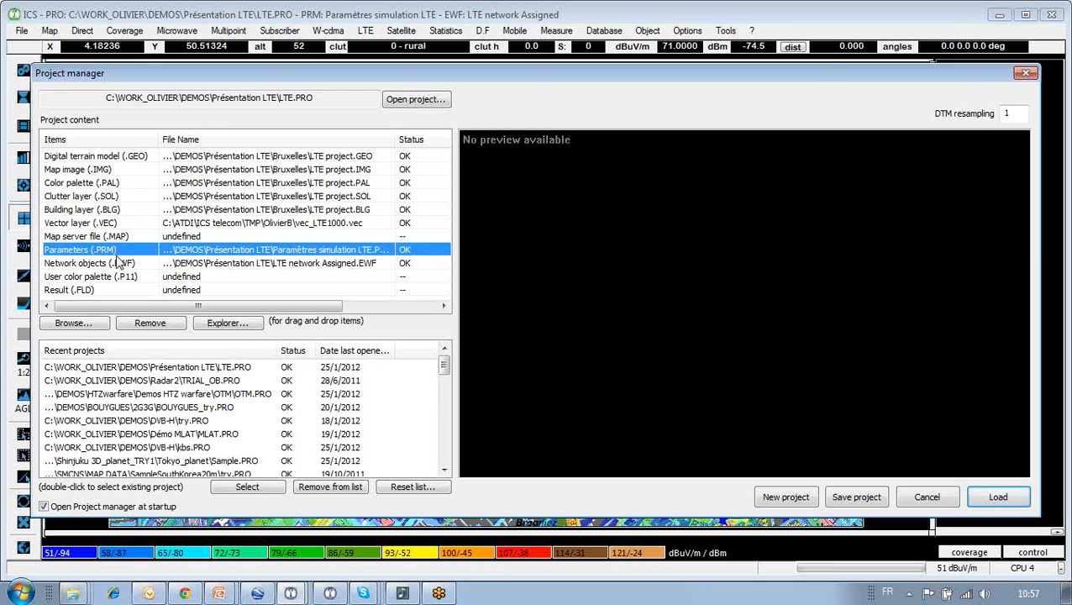
left_click(118, 263)
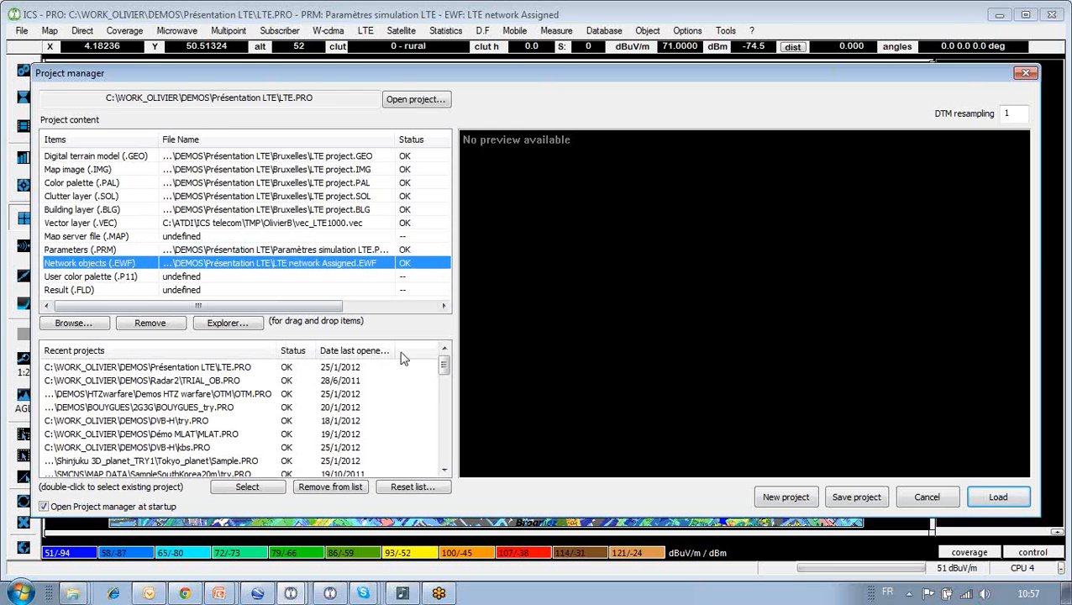
left_click(927, 499)
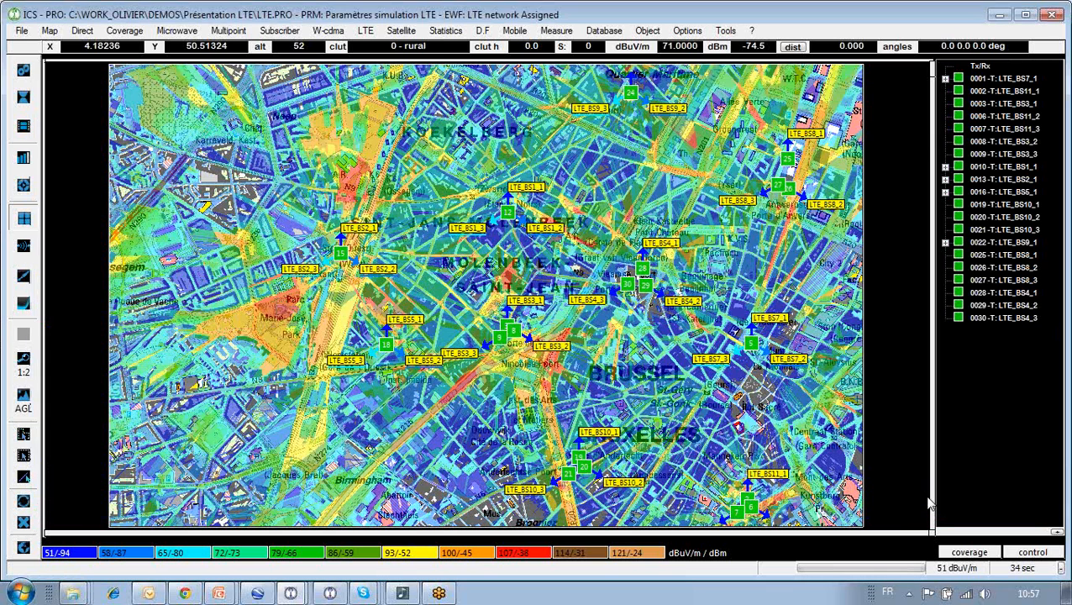
left_click(19, 32)
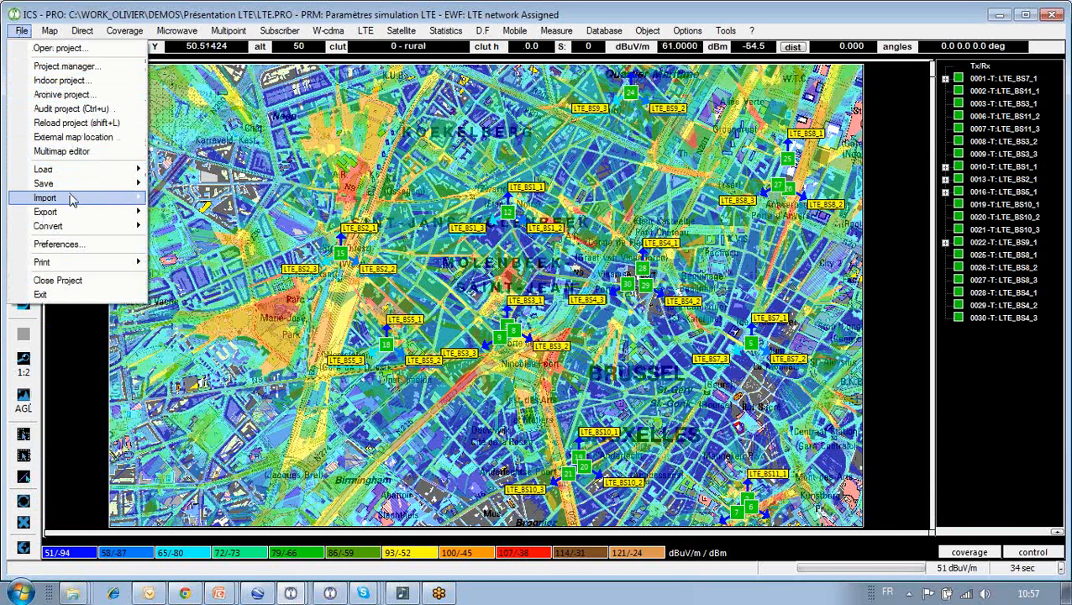
mouse_move(72, 199)
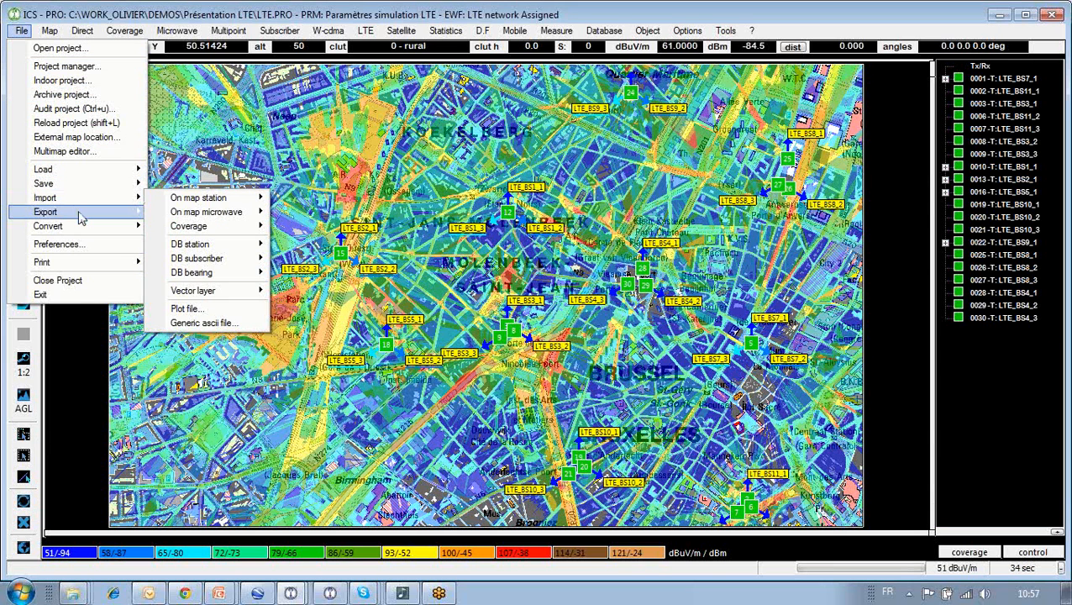
mouse_move(81, 217)
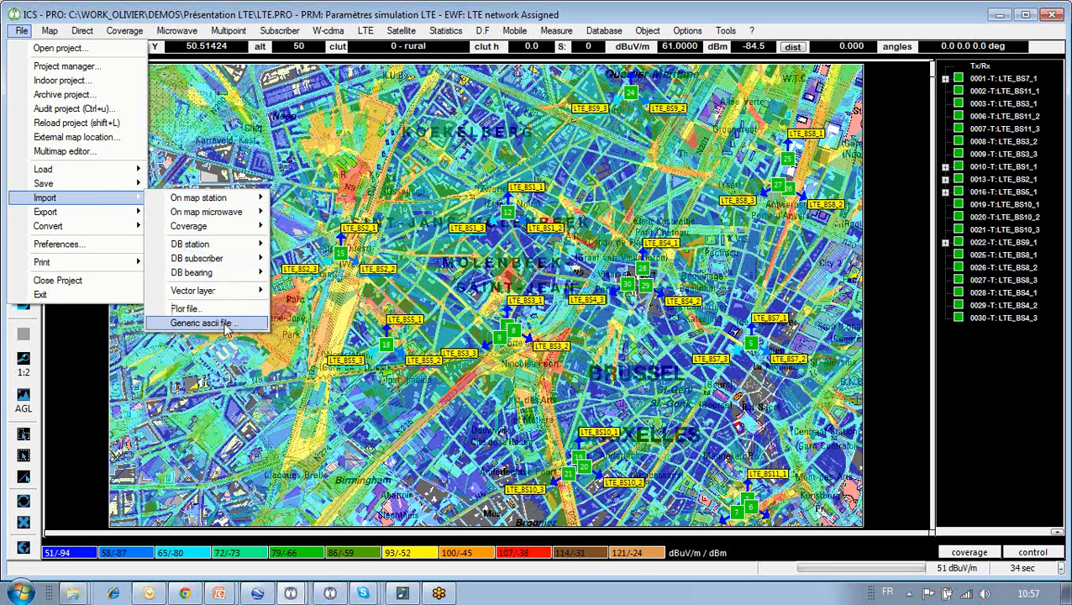
mouse_move(229, 280)
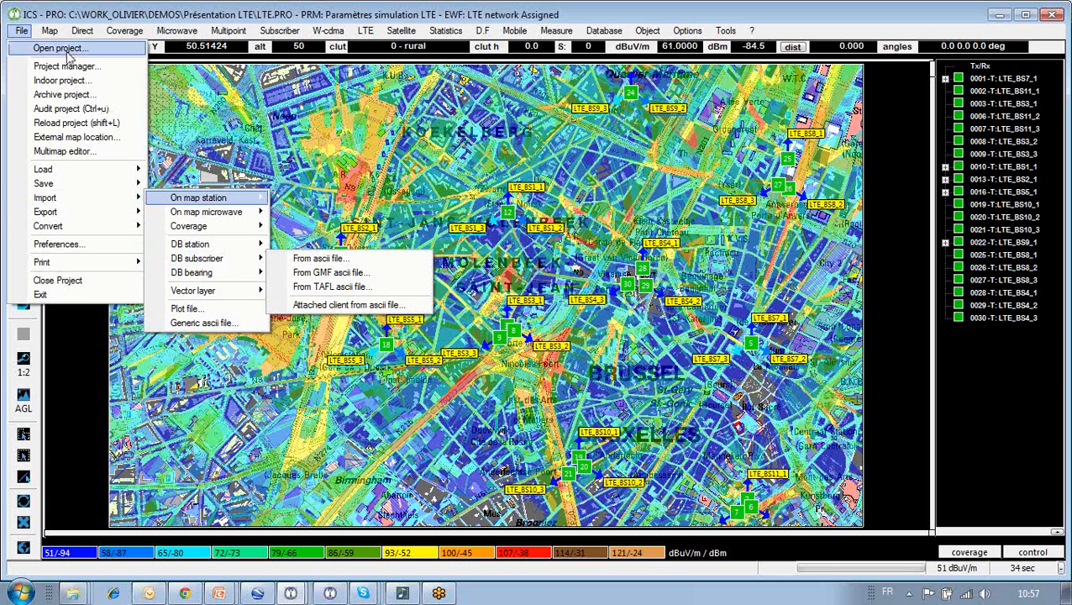
mouse_move(51, 32)
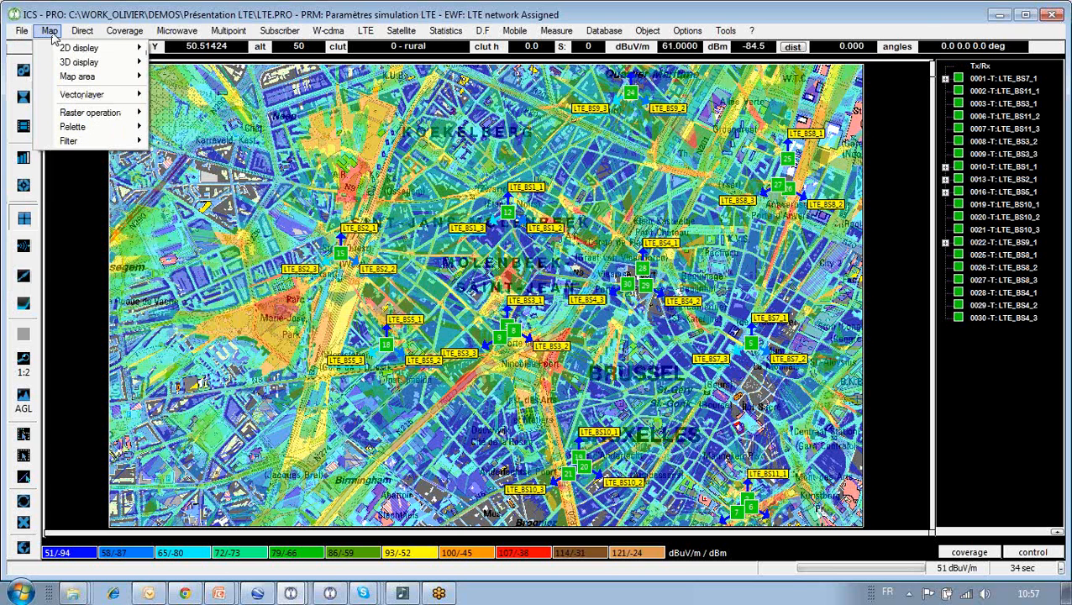
mouse_move(117, 64)
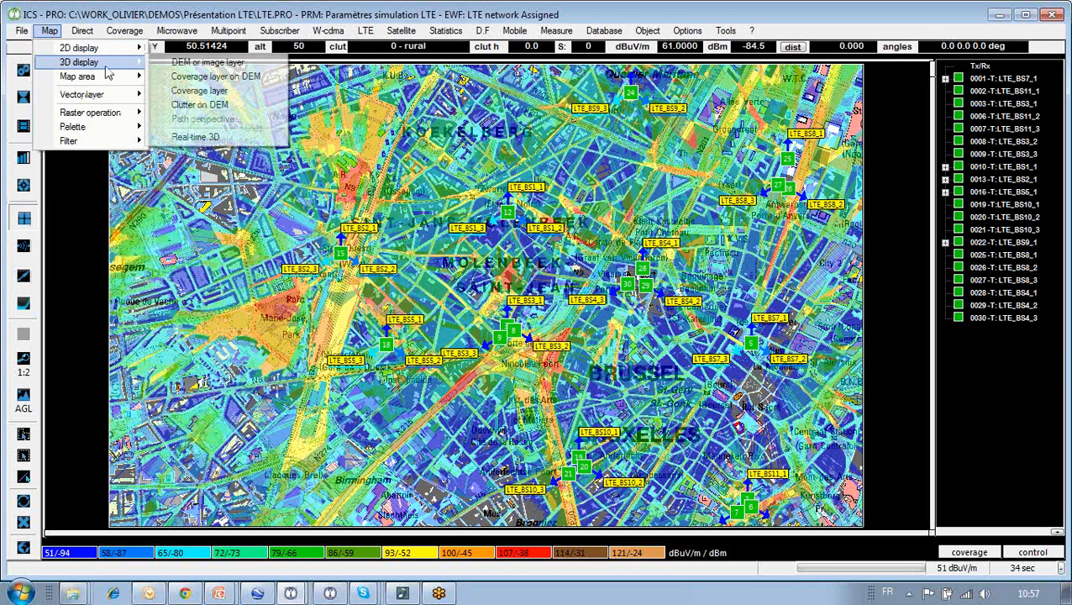
left_click(208, 64)
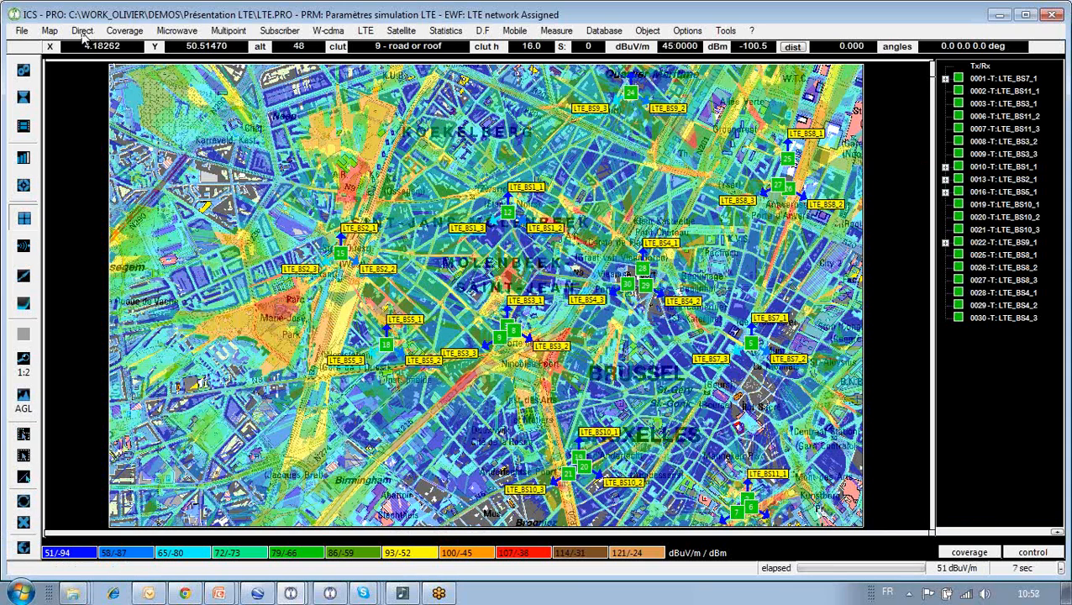
left_click(83, 32)
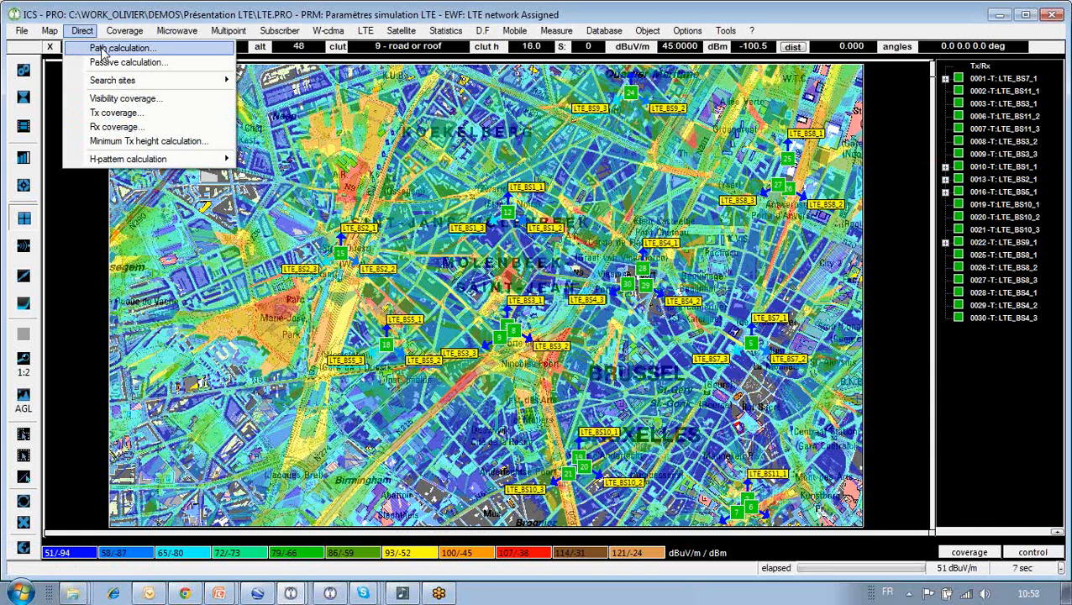
left_click(102, 48)
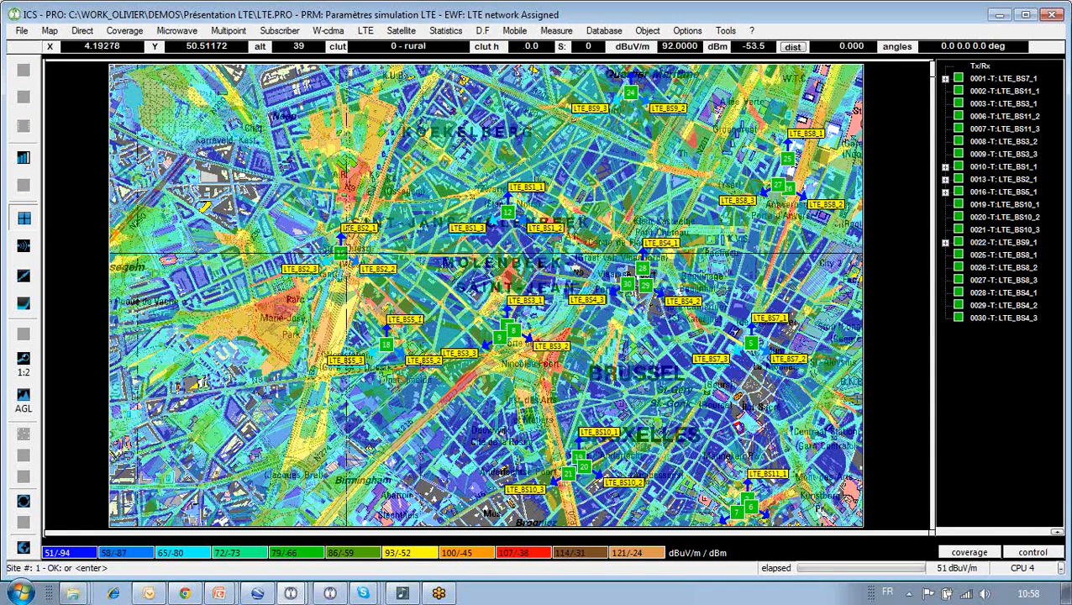
left_click(340, 252)
left_click(395, 254)
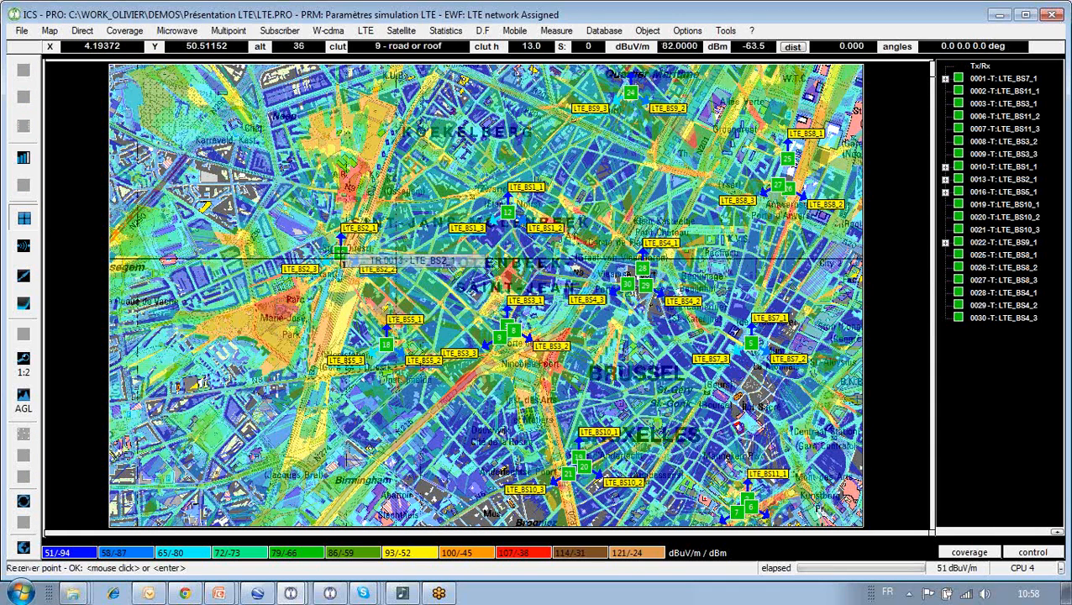
left_click(182, 499)
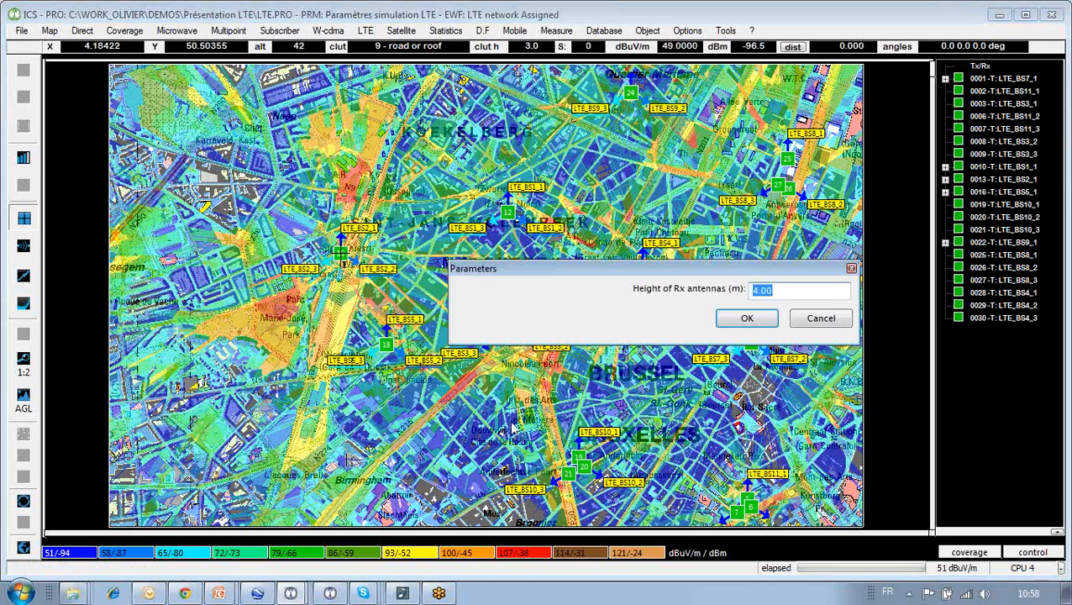
left_click(747, 318)
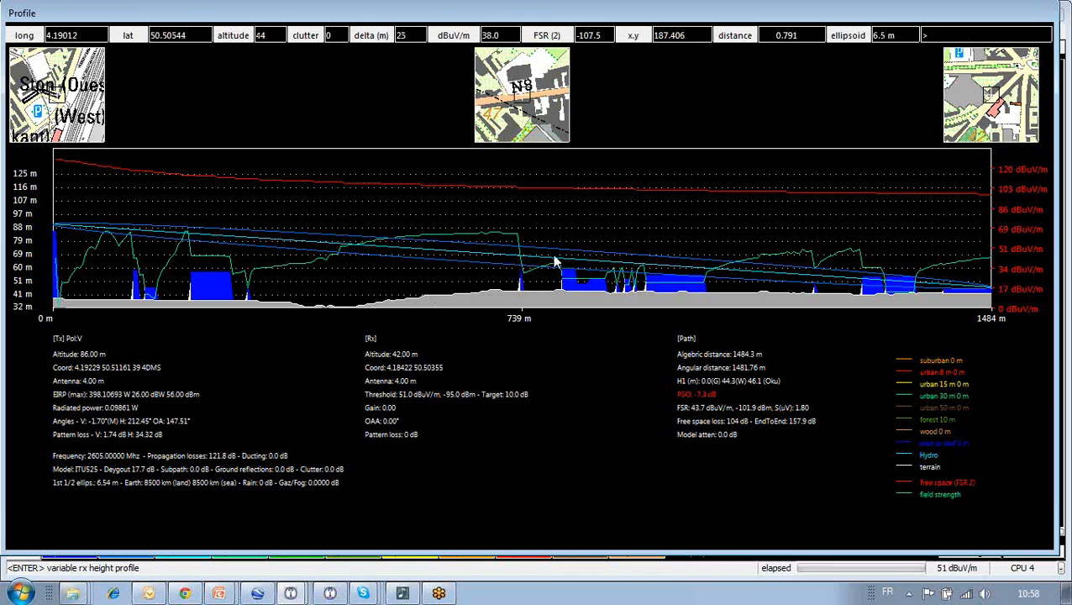
key("Escape")
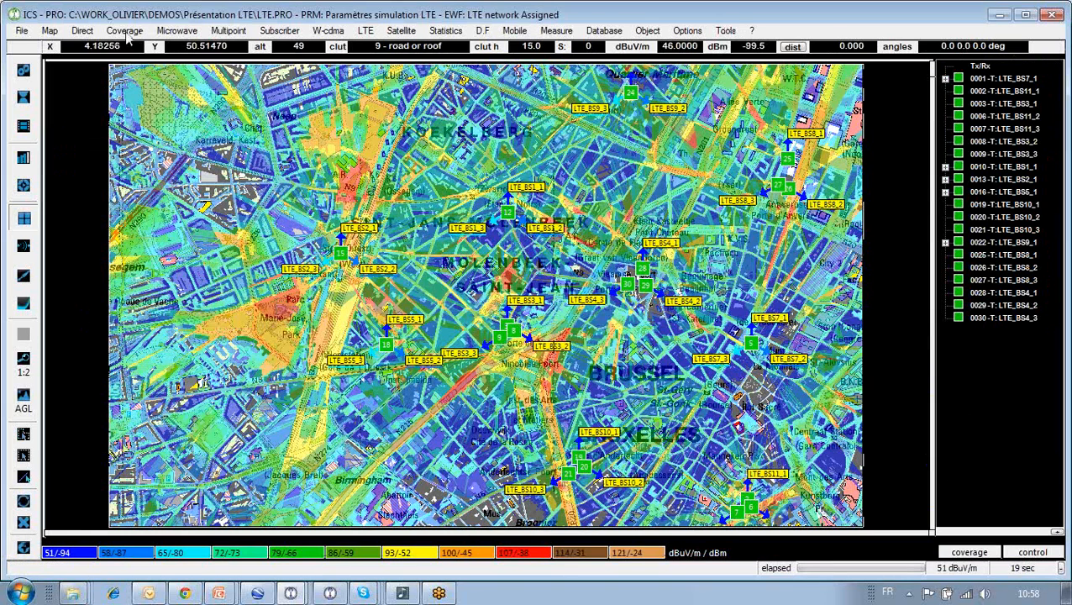
- Open the full propagation model settings for a Tx/Rx FS coverage calculation
left_click(126, 30)
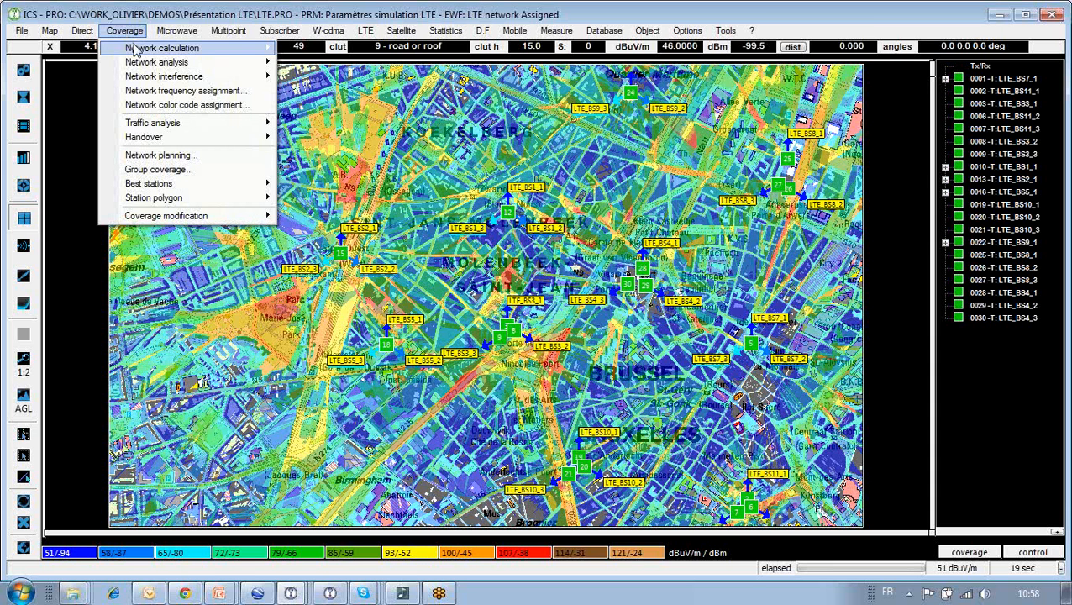
mouse_move(134, 51)
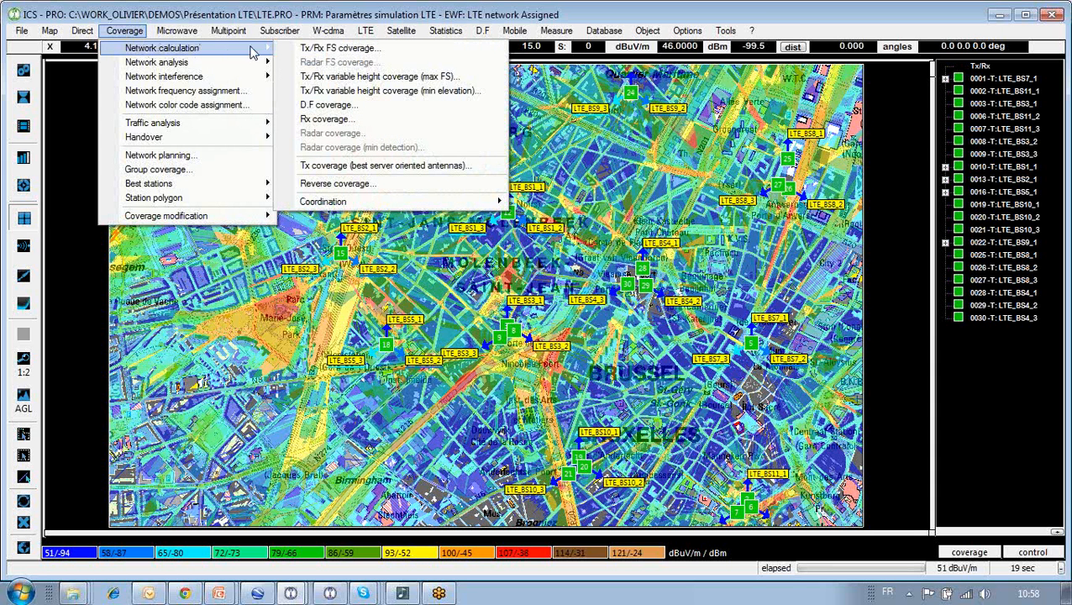
left_click(338, 49)
left_click(236, 141)
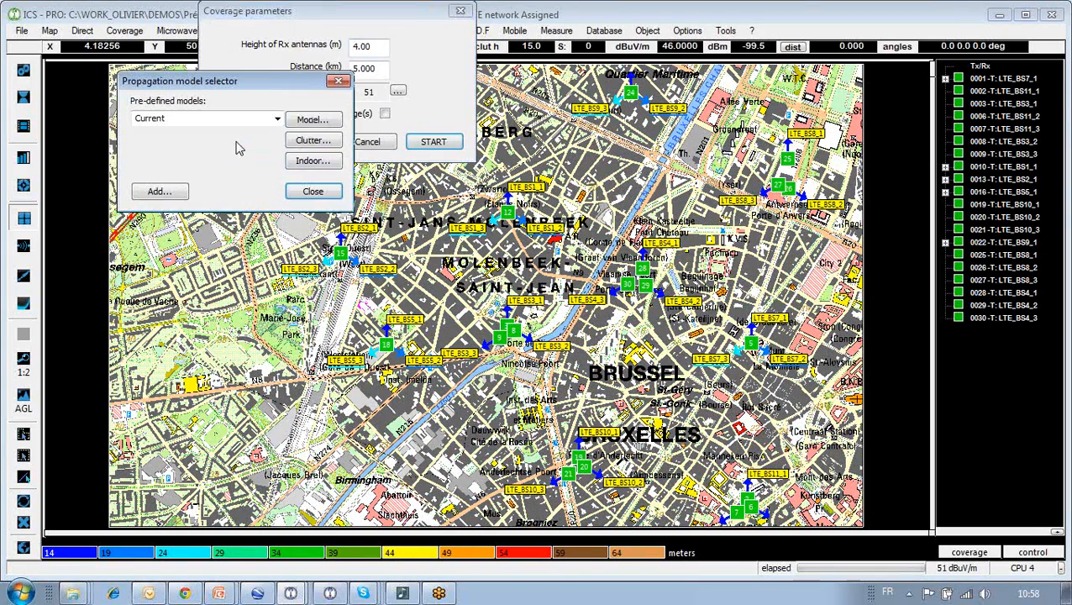
left_click(310, 120)
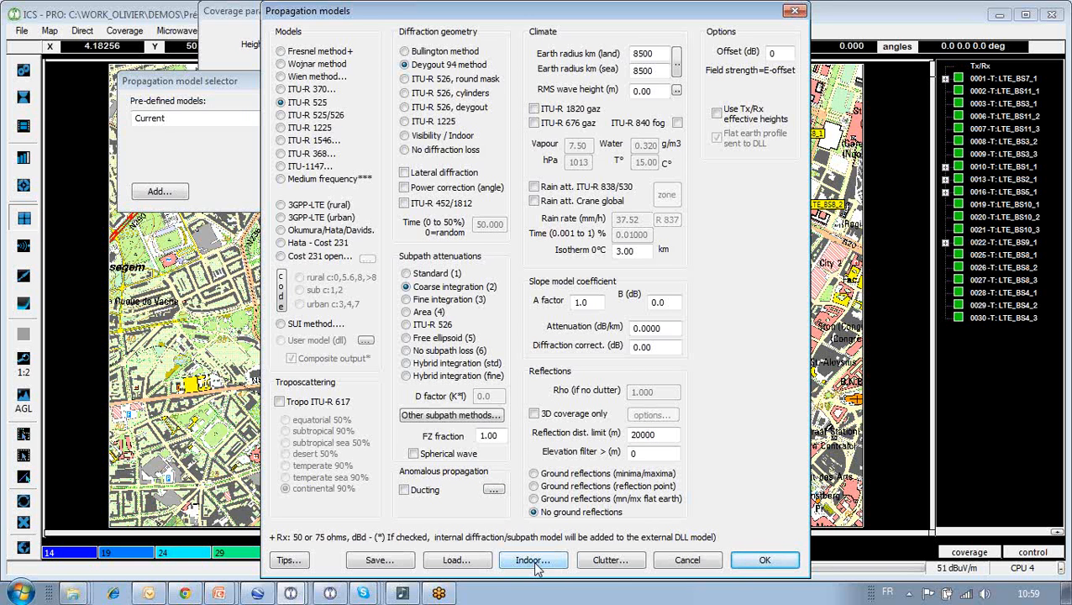
- Close both model dialogs, cancel the coverage calculation, and bring up Coverage > Network analysis
left_click(688, 561)
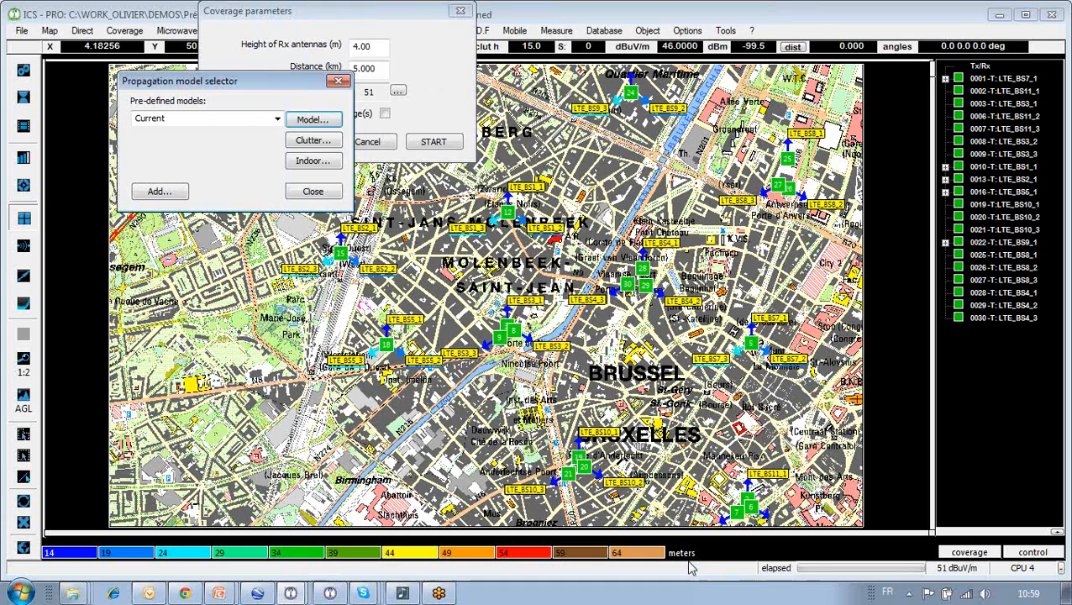
left_click(312, 191)
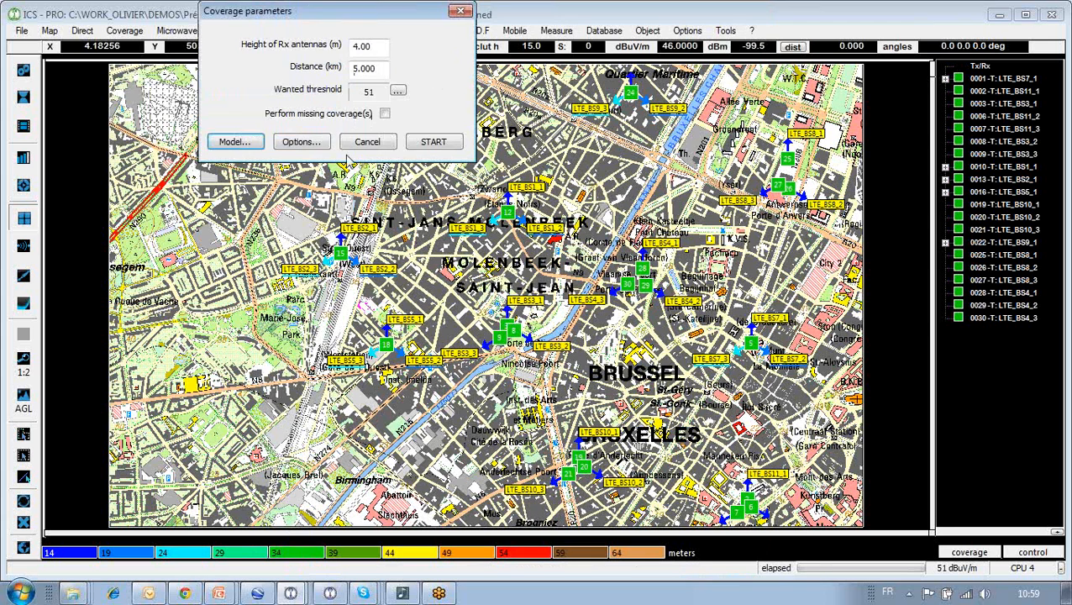
left_click(366, 142)
left_click(124, 30)
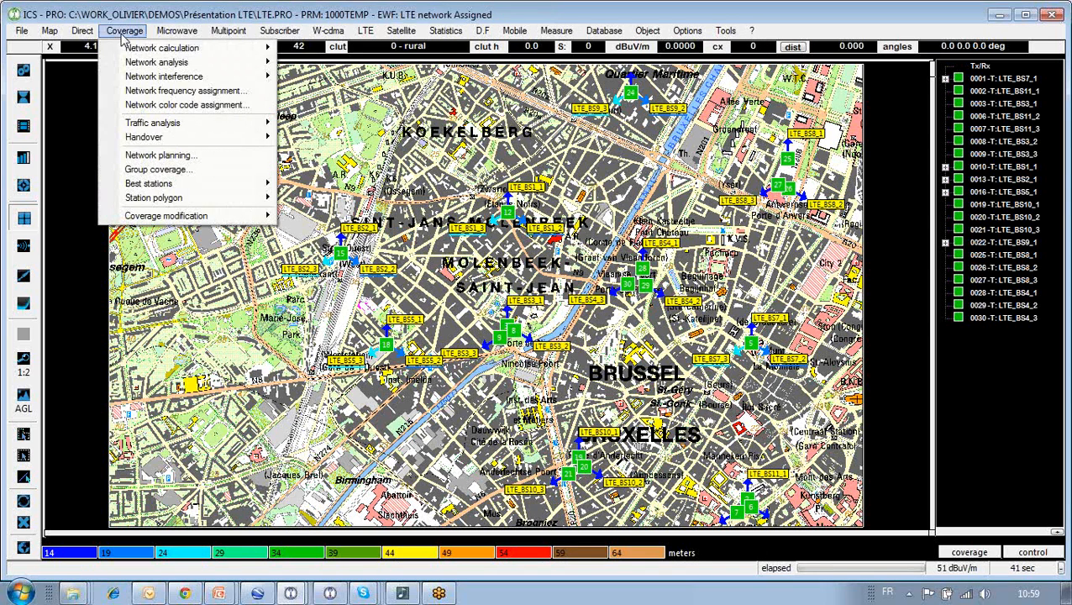
mouse_move(152, 64)
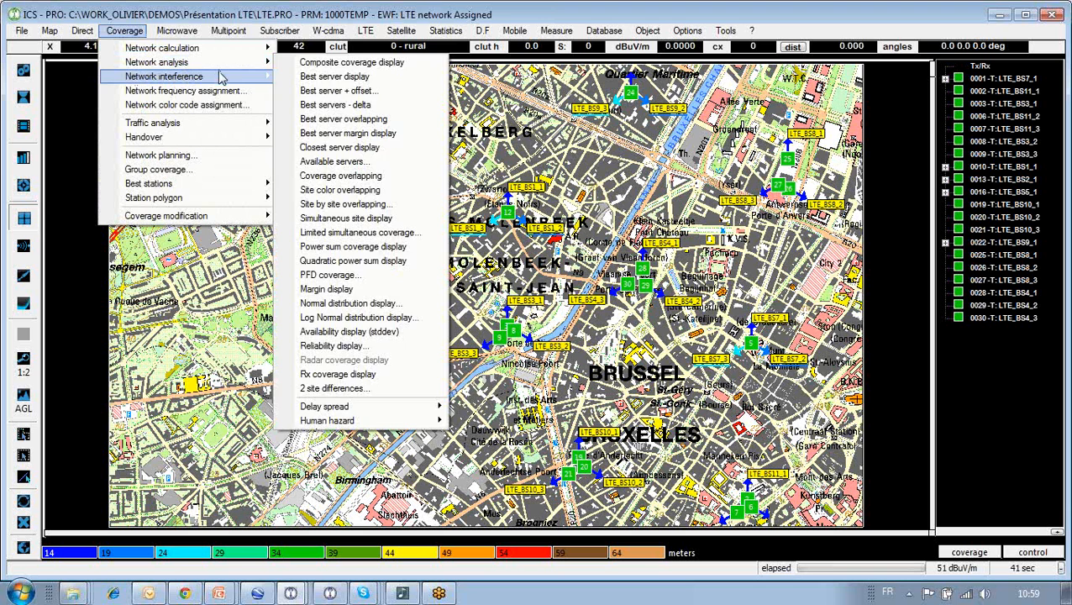
- Show the Handover options (neighbours, neighbour report, handover map) under Traffic analysis
mouse_move(217, 79)
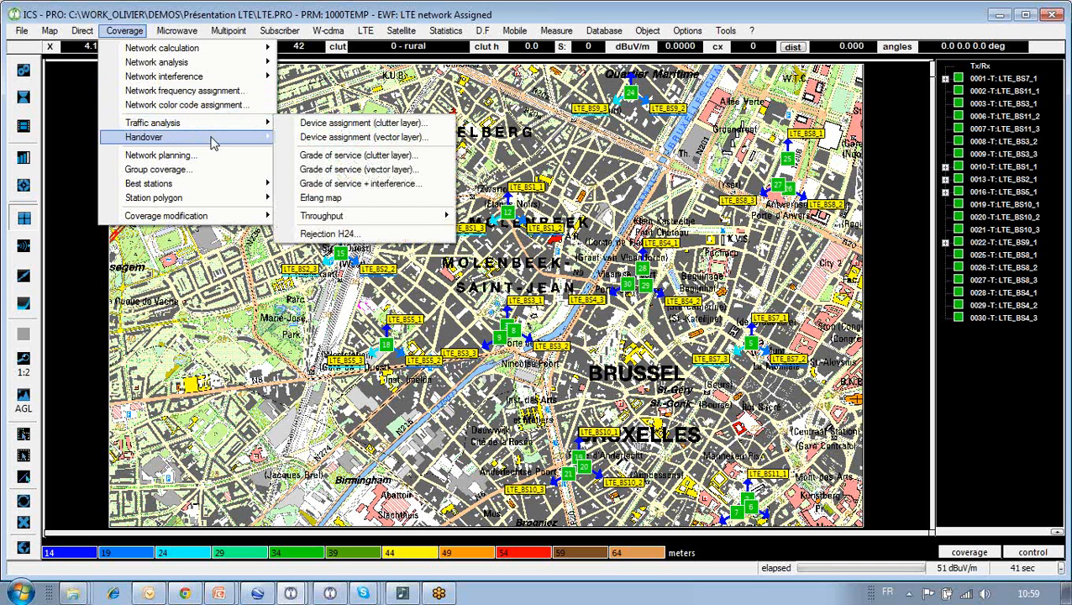
mouse_move(213, 144)
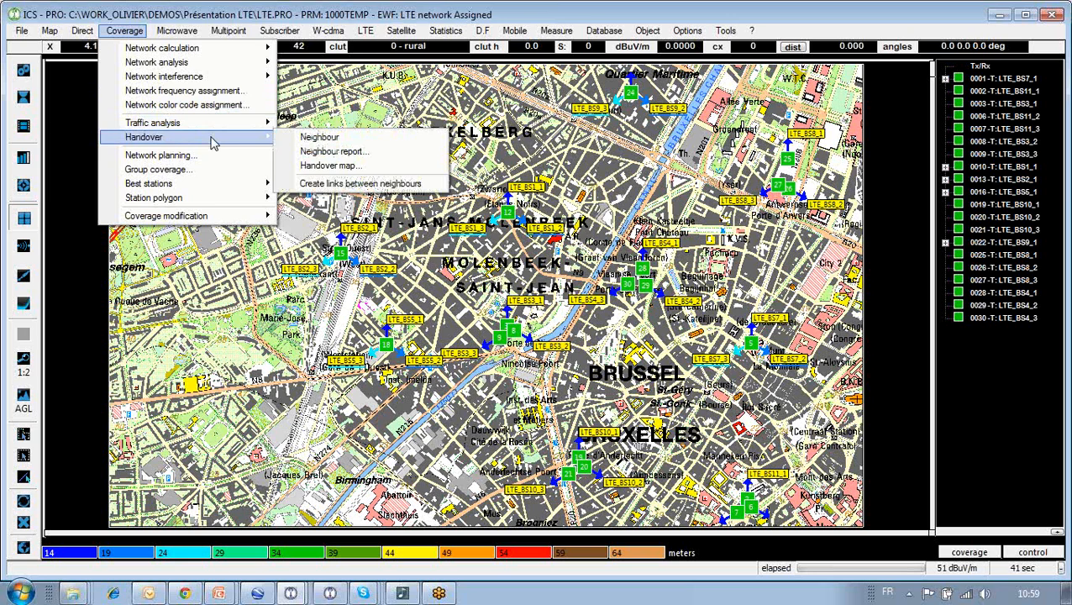
- Run Network planning to colour the map by serving site, dismissing the 'No point selected!' warning
left_click(214, 155)
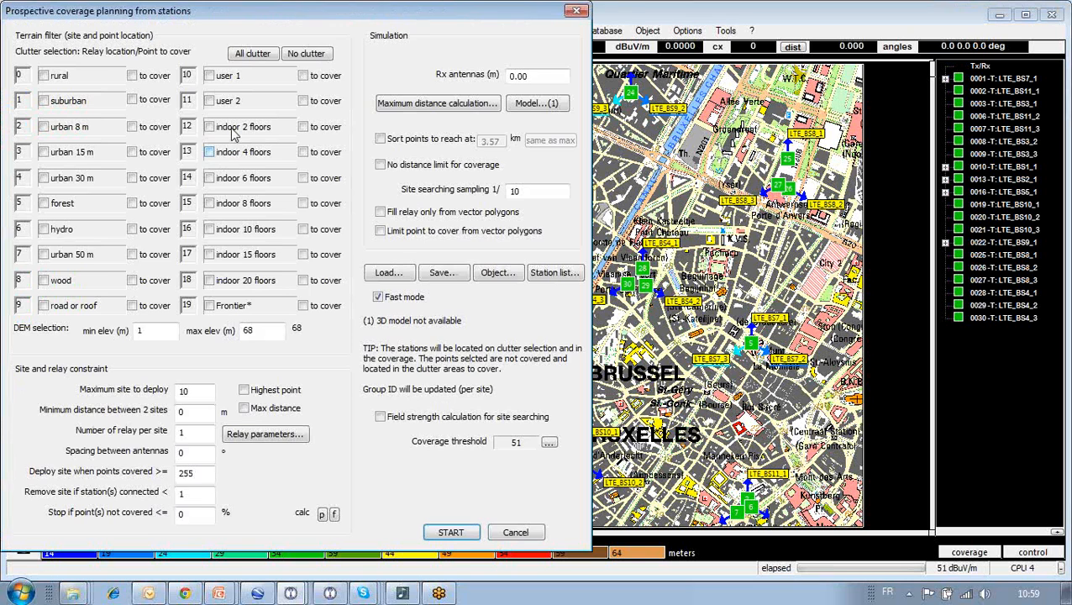
left_click_drag(143, 12, 186, 16)
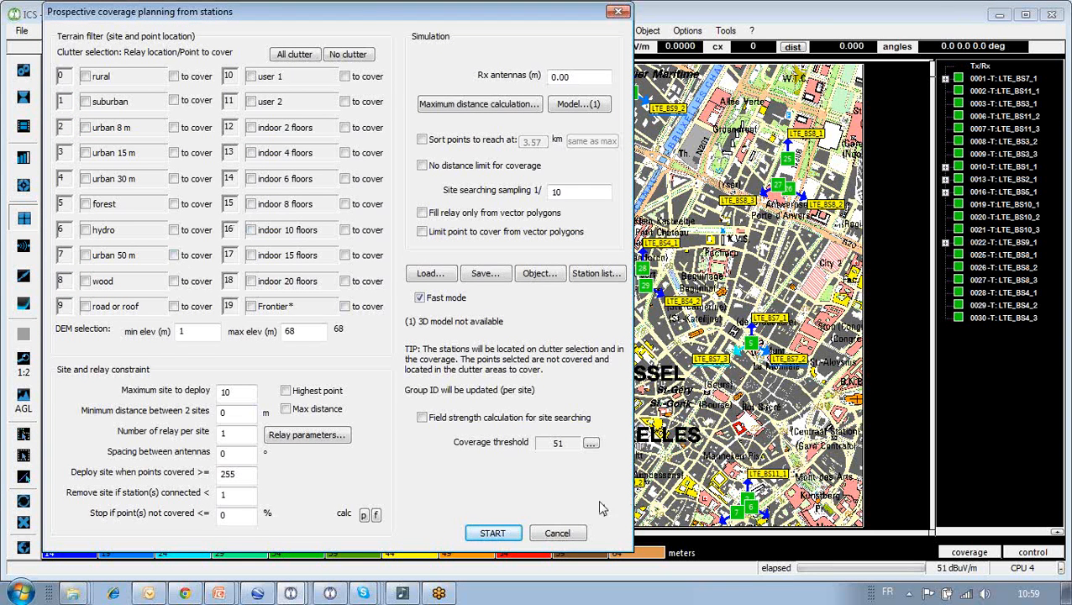
left_click(558, 534)
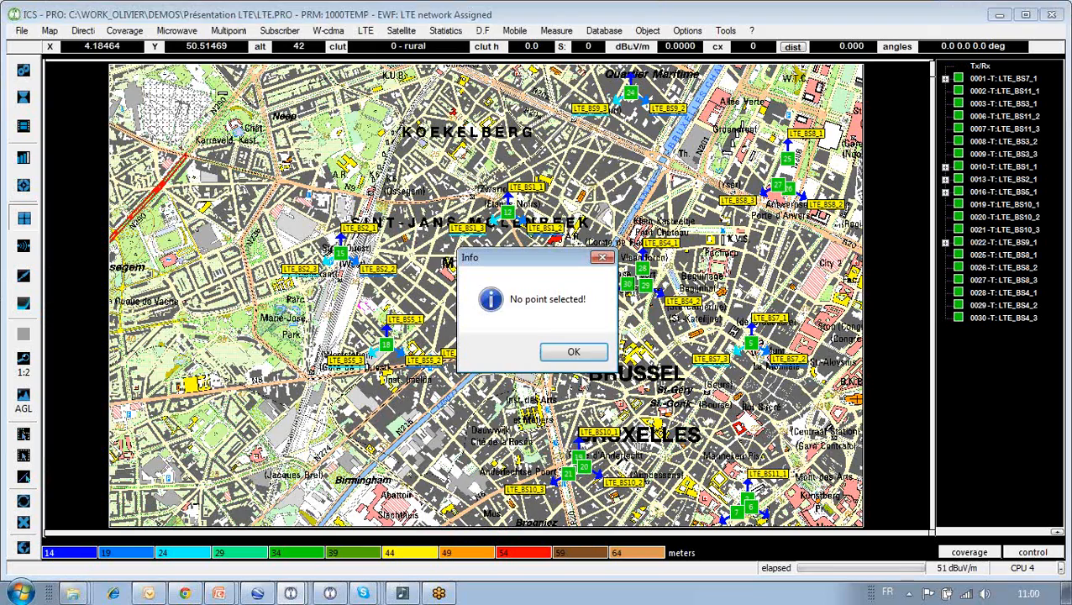
left_click(564, 352)
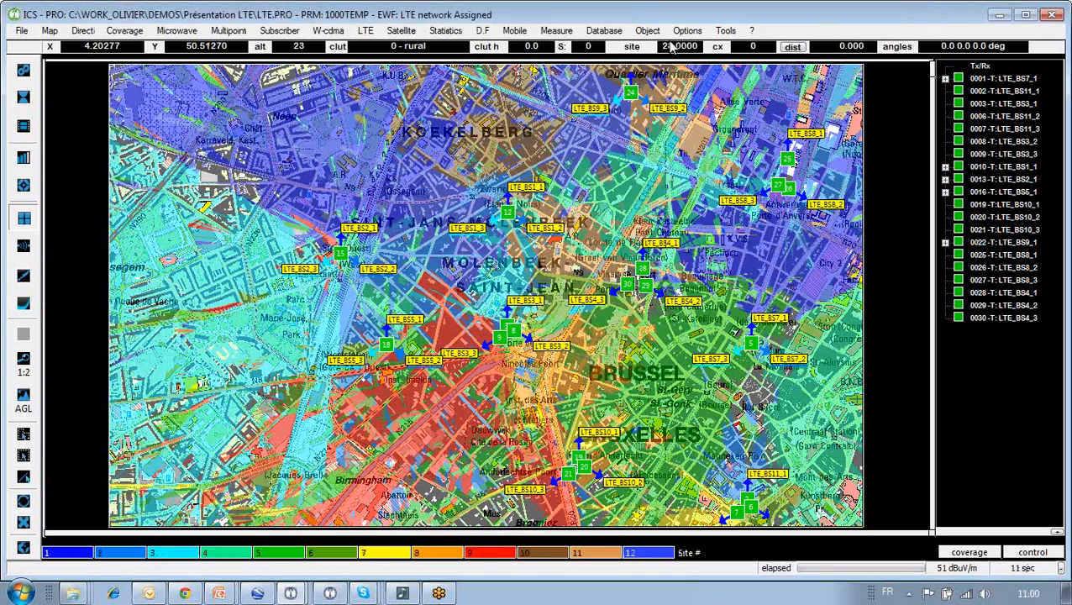
- Browse the Measure menu's Import and Correlation options, then minimize ICS telecom
left_click(557, 31)
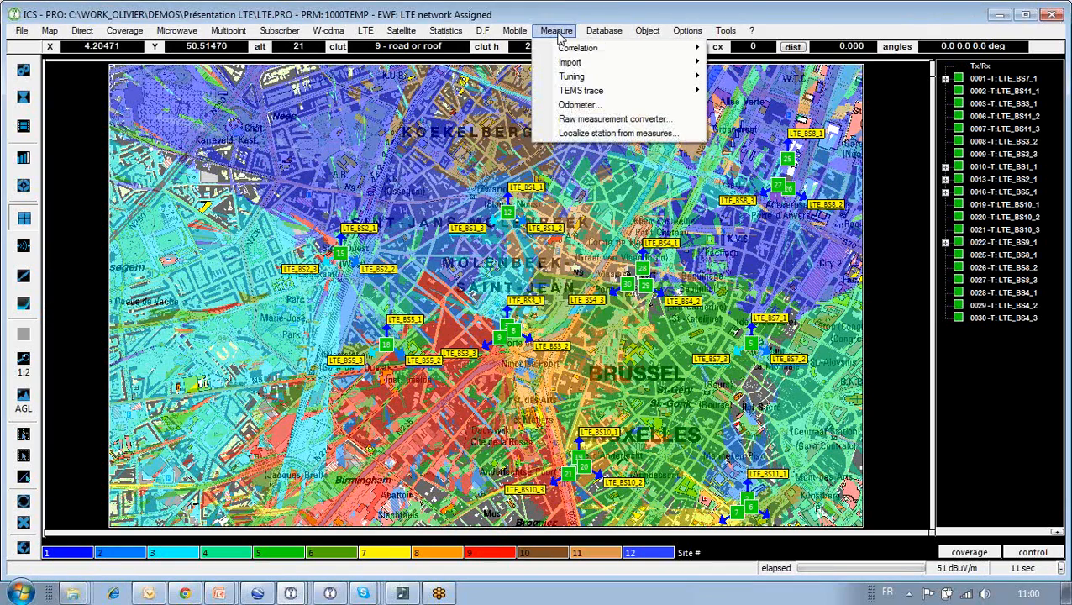
mouse_move(572, 64)
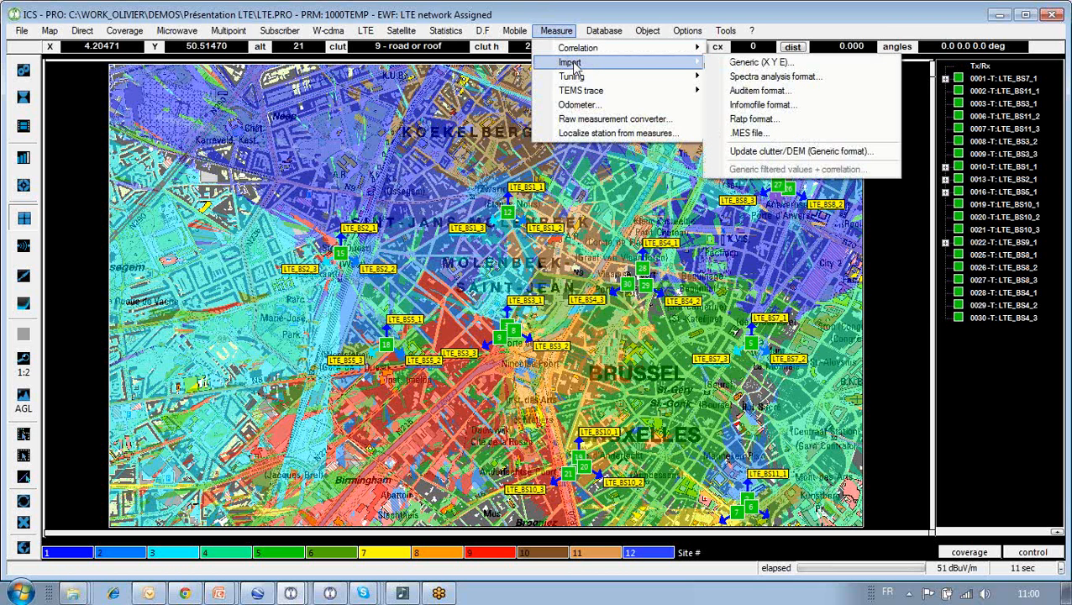
mouse_move(621, 53)
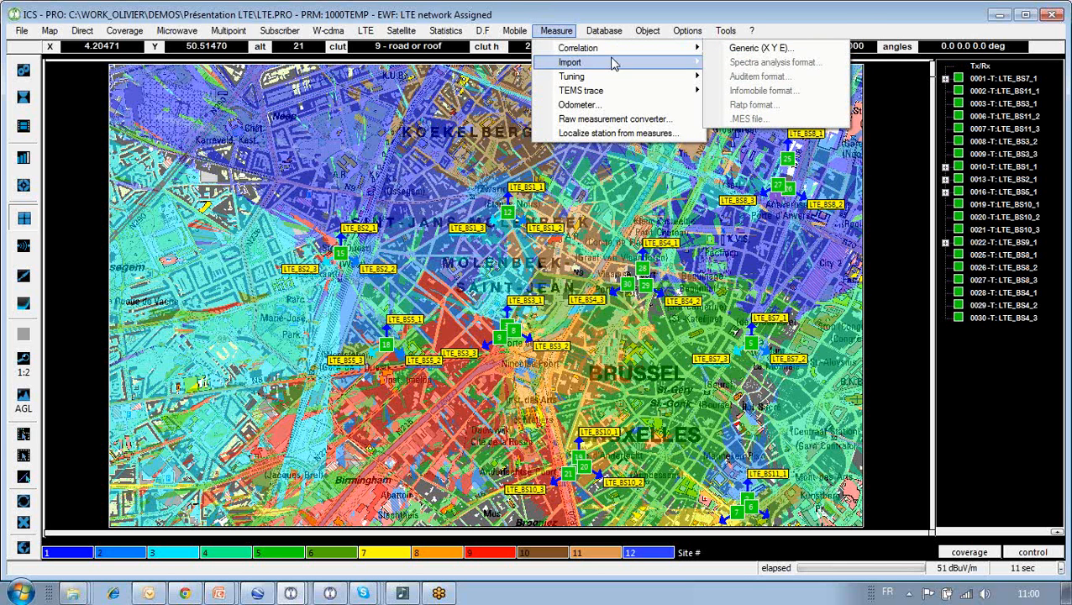
mouse_move(606, 82)
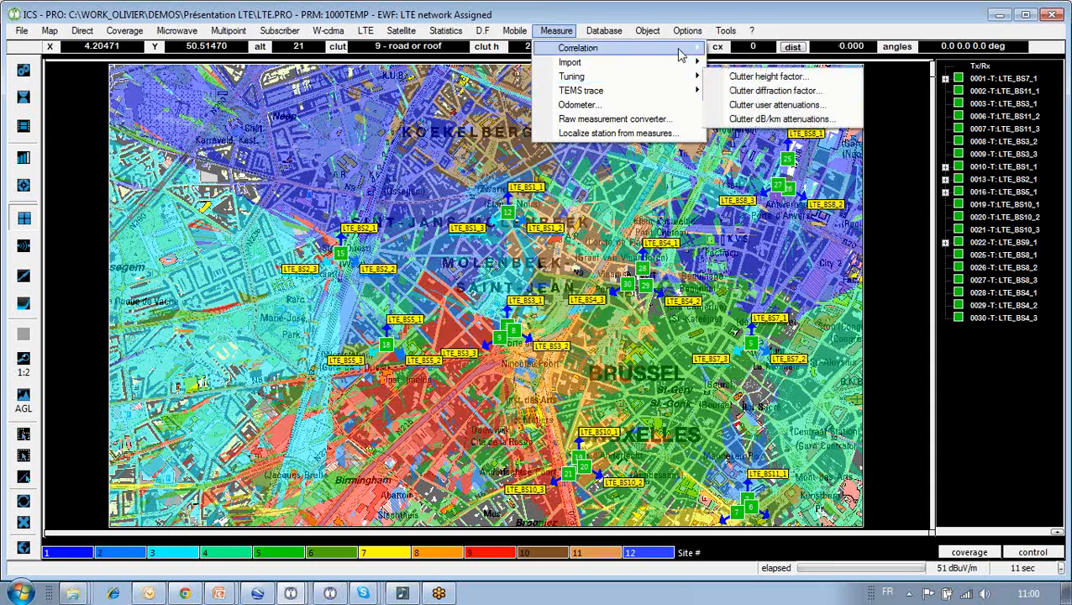
left_click(993, 15)
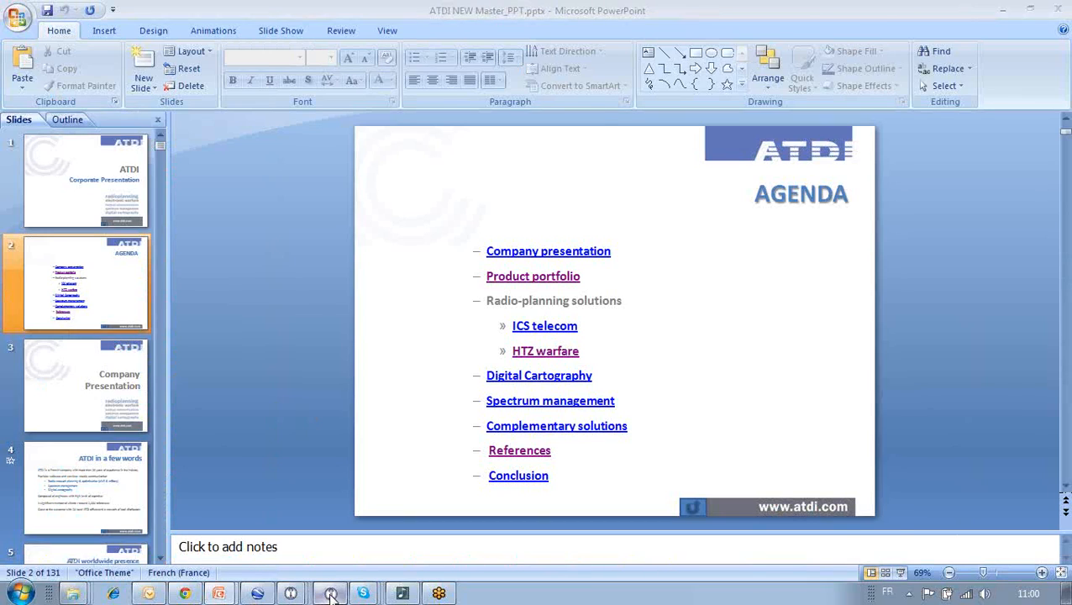
- Bring the HTZ warfare OTM map with HQ and Mob 1–4 in front of PowerPoint
left_click(330, 594)
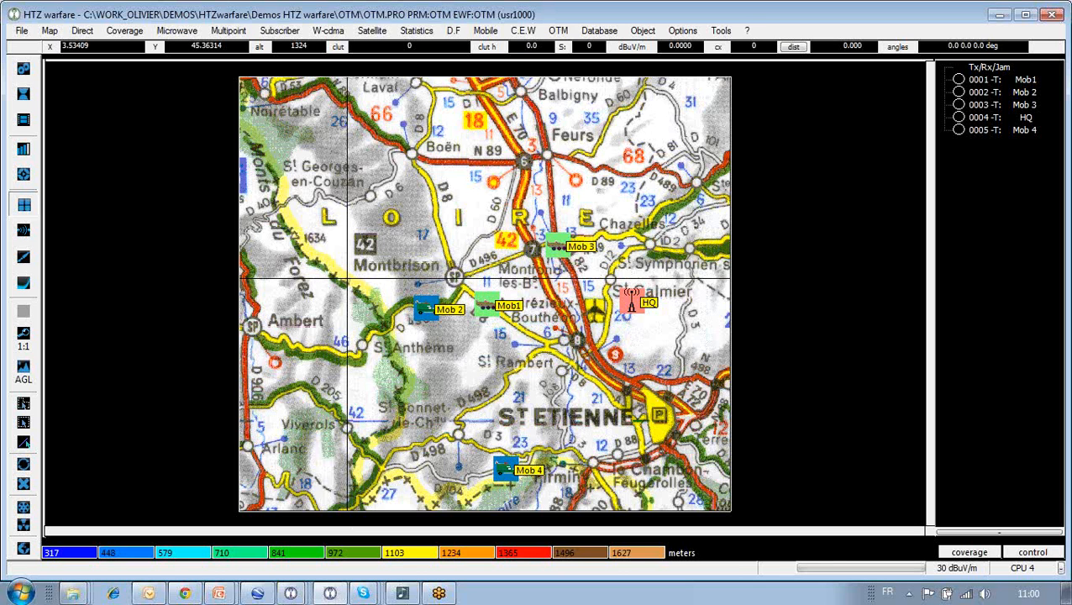
left_click(26, 70)
left_click(74, 65)
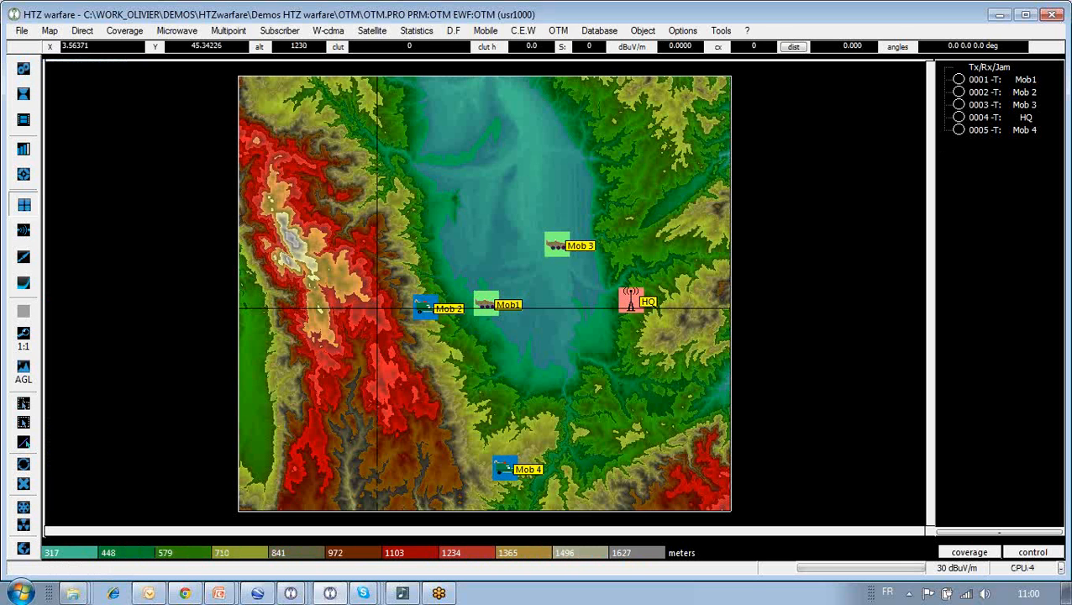
left_click(24, 72)
left_click(81, 81)
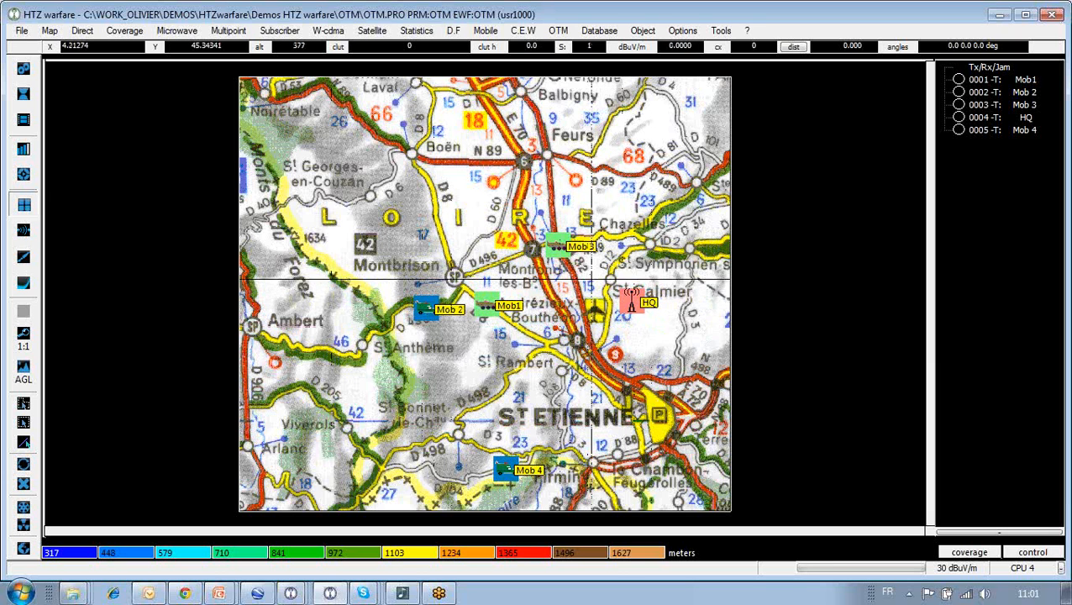
left_click(594, 31)
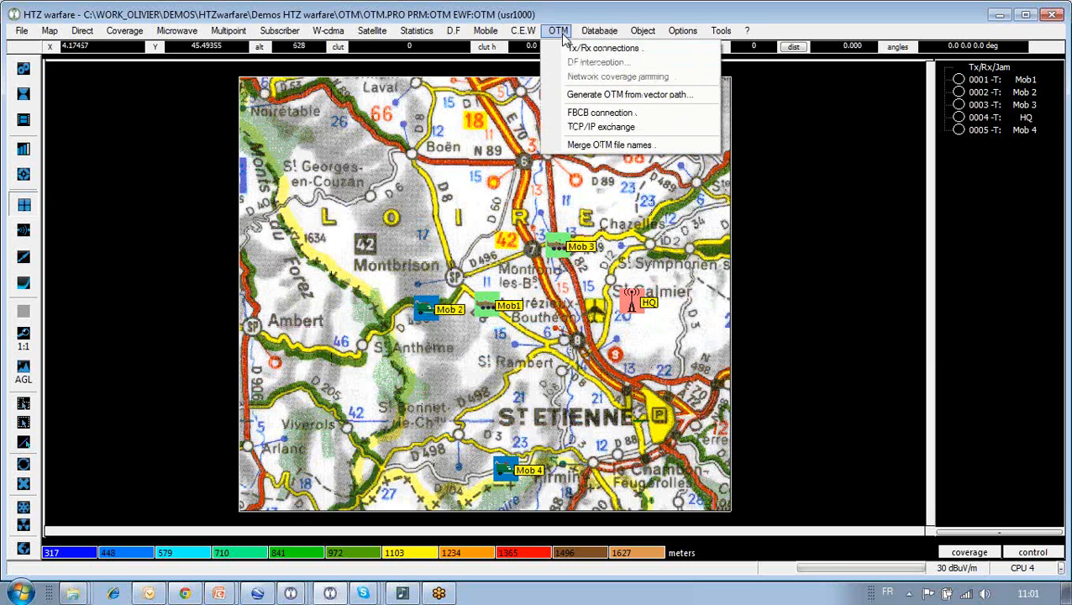
- Run the OTM Traffic connections simulation, then close the 125-sample statistics without saving
left_click(581, 49)
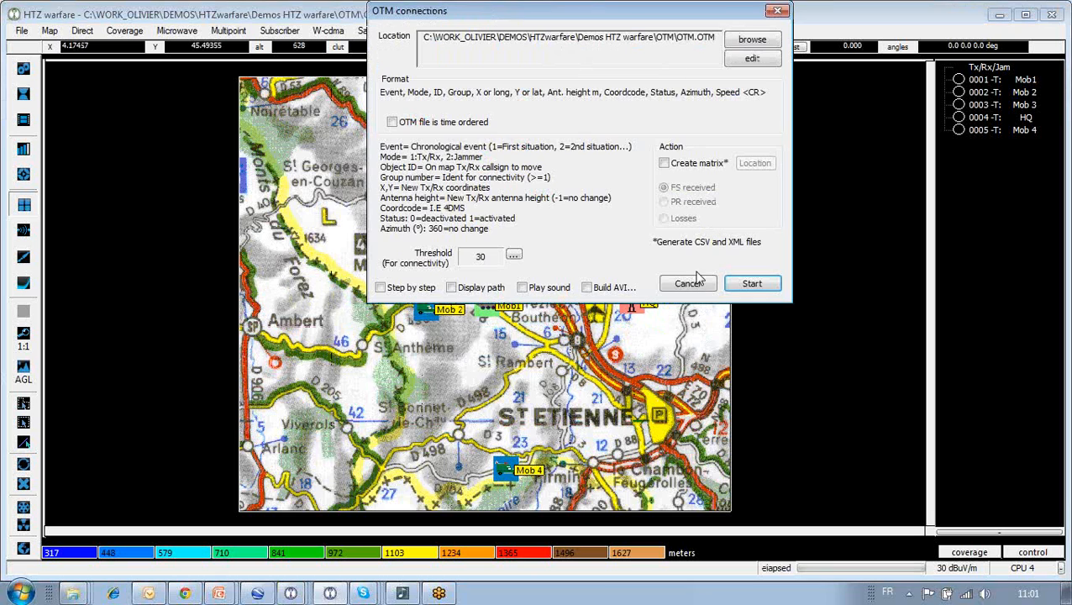
left_click(752, 284)
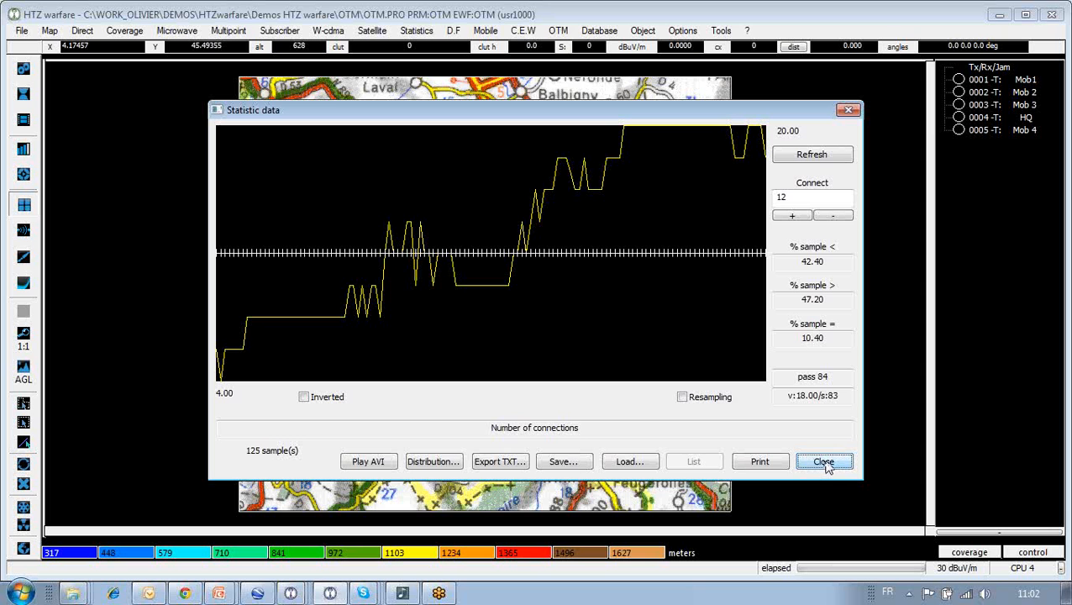
left_click(824, 468)
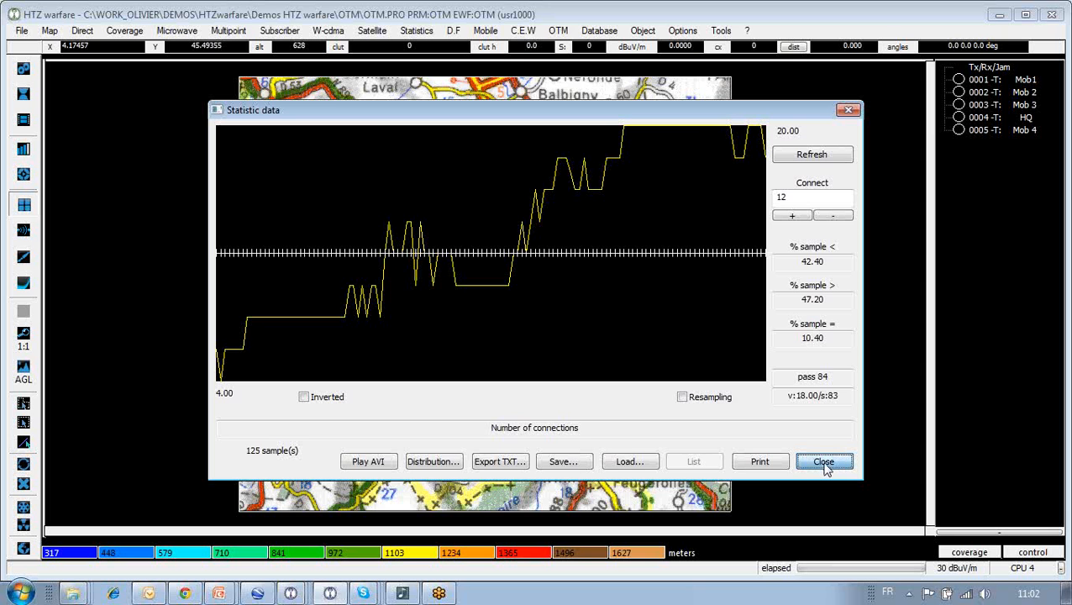
left_click(825, 468)
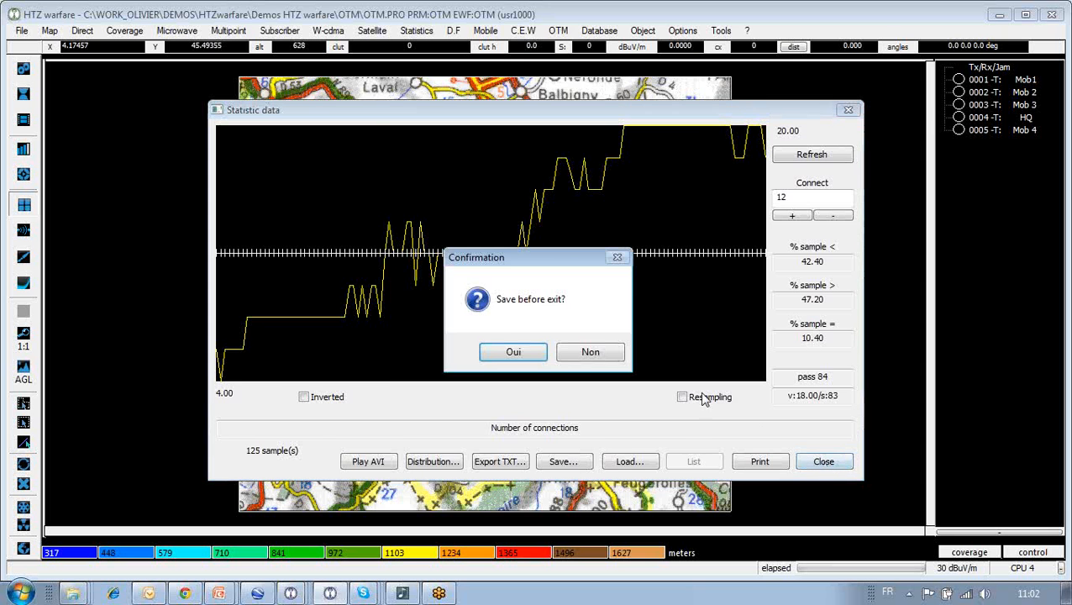
left_click(589, 353)
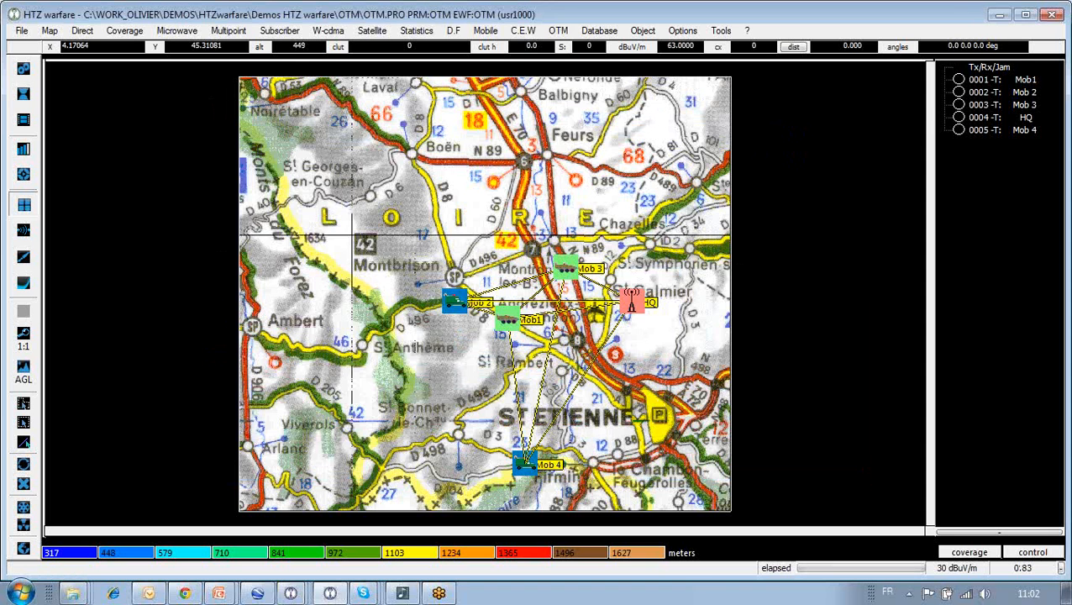
- Add a new Tx/Rx station at a point on the map
right_click(340, 195)
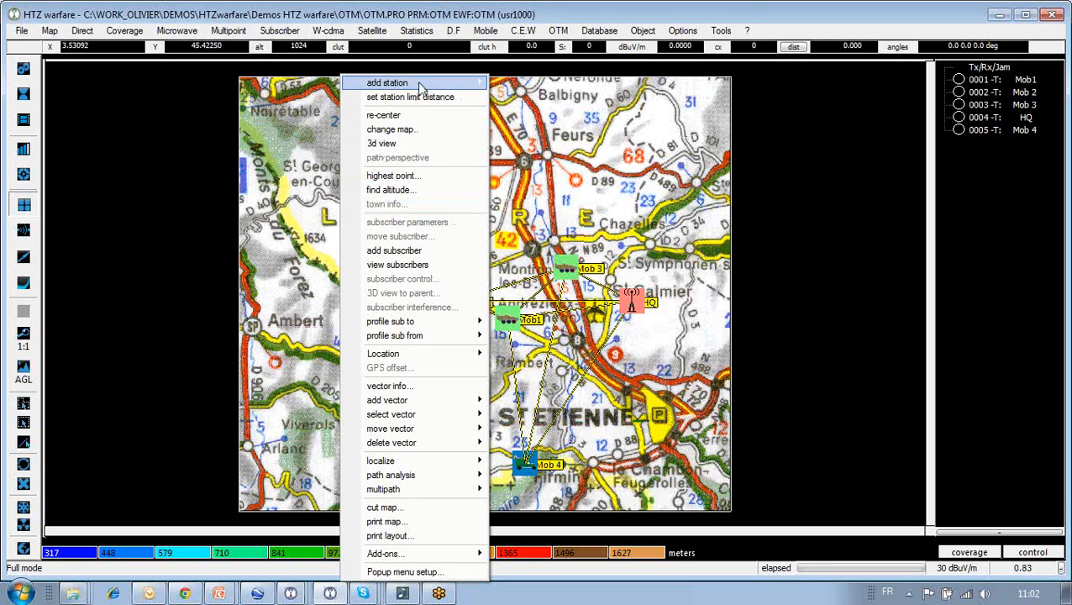
mouse_move(420, 88)
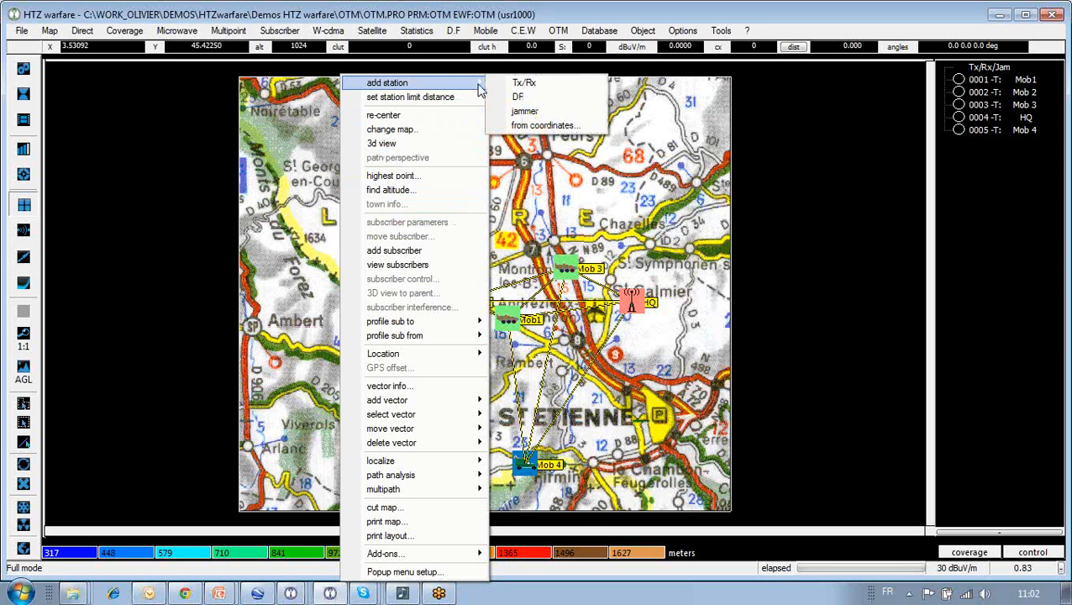
left_click(531, 84)
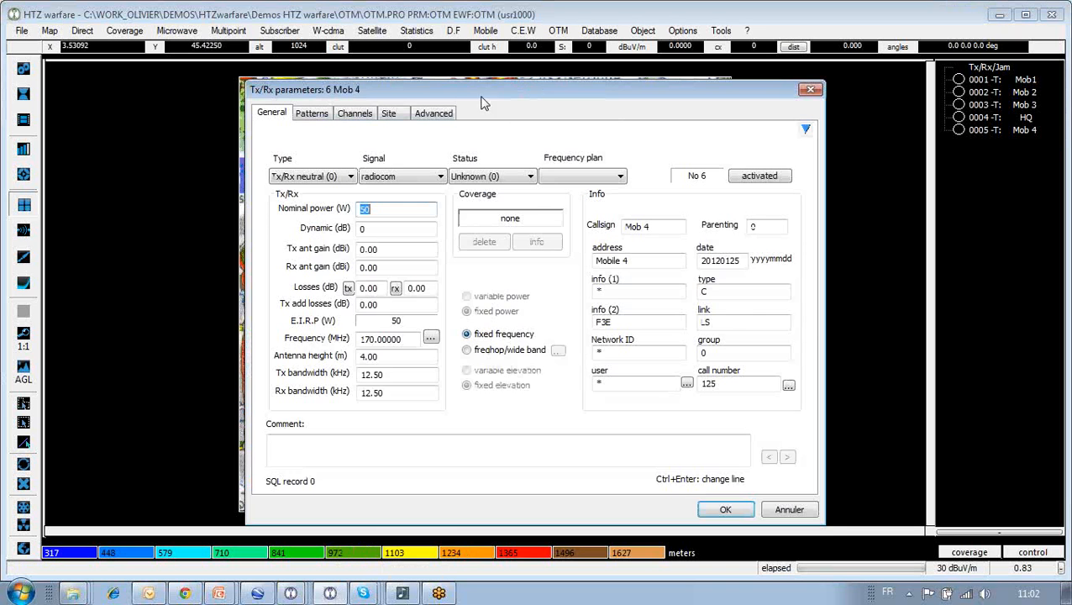
- Review the Type and Signal lists, keeping Tx/Rx neutral and radiocom
left_click(351, 177)
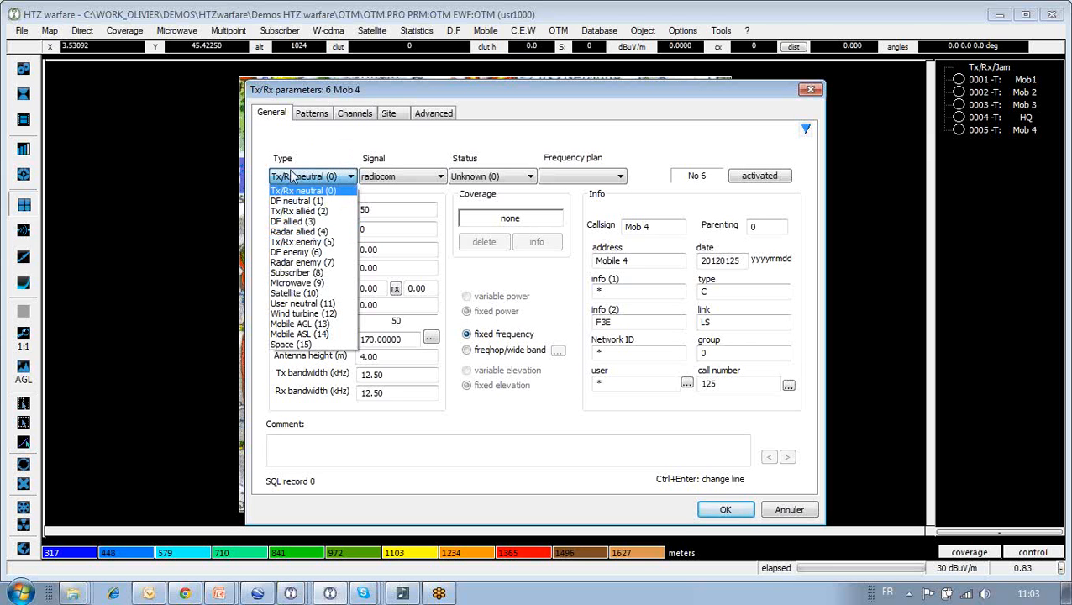
left_click(327, 189)
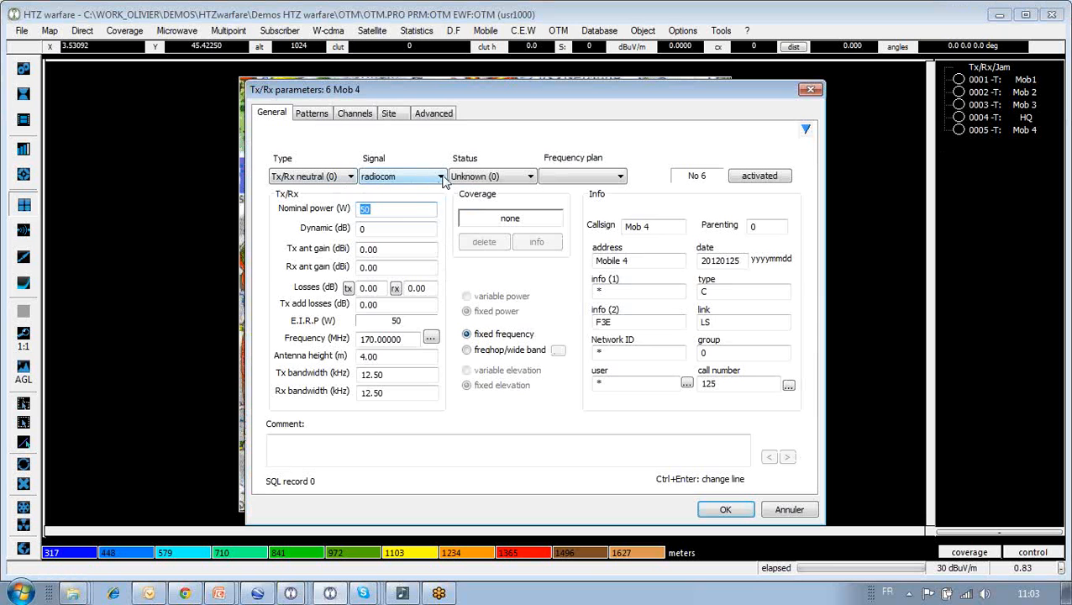
left_click(440, 176)
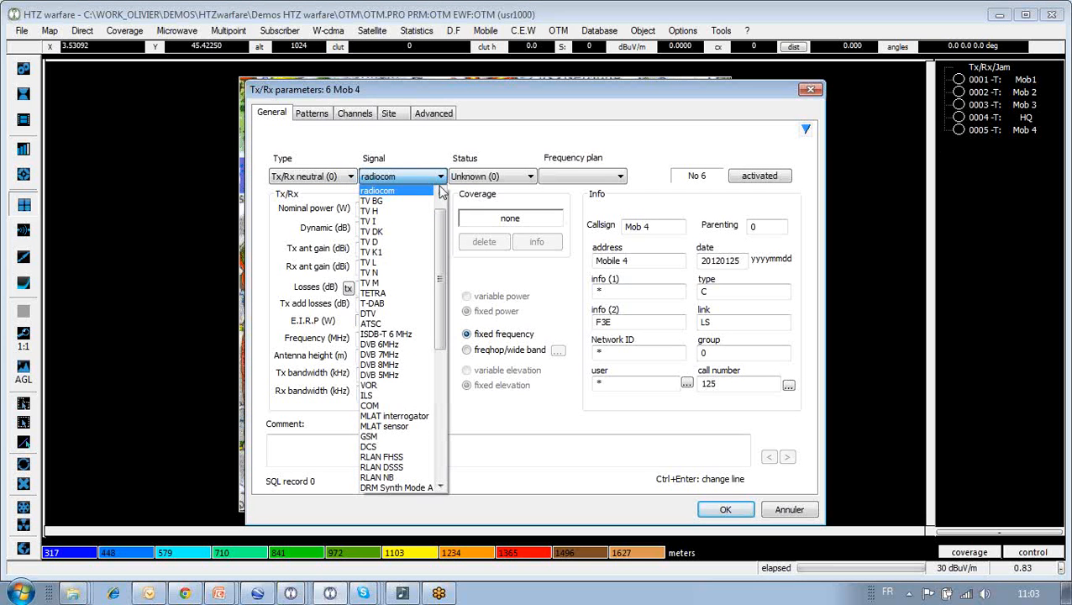
left_click_drag(441, 203, 440, 360)
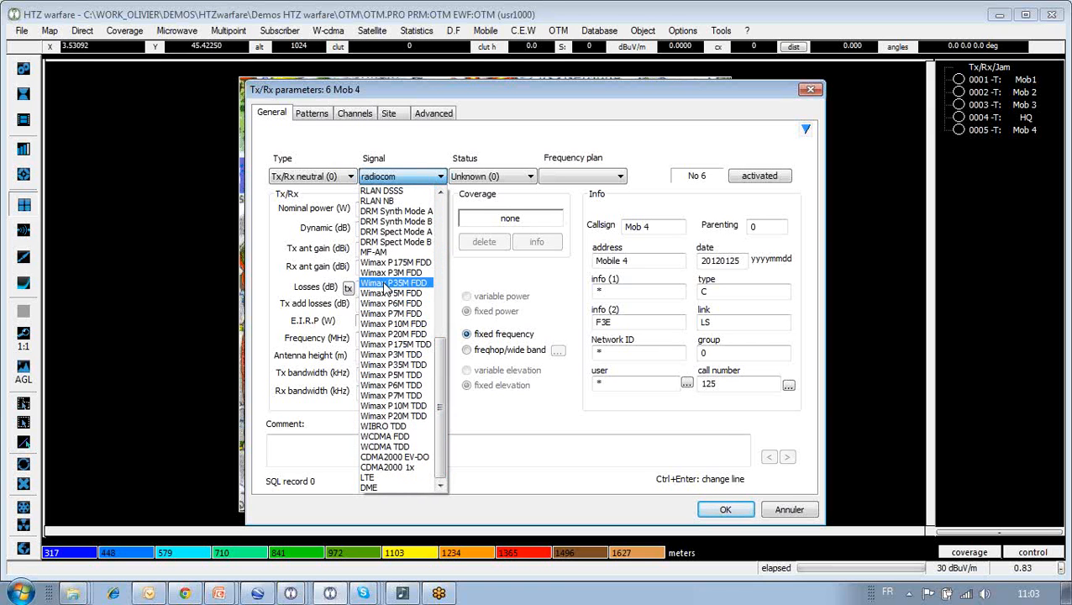
left_click(408, 153)
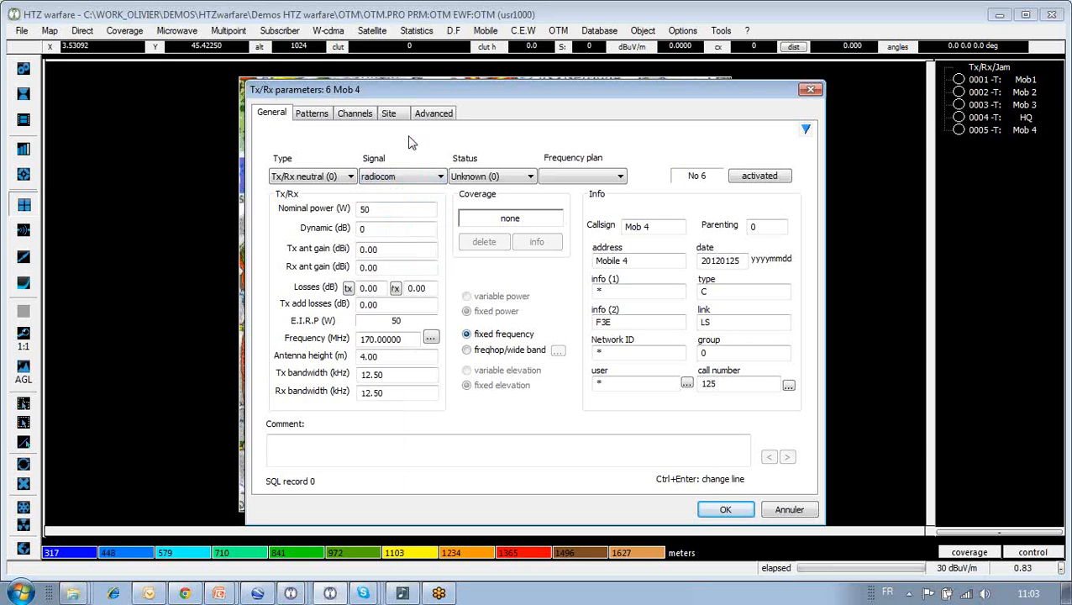
- Cancel the Tx/Rx parameters dialog to discard the new station
left_click(791, 514)
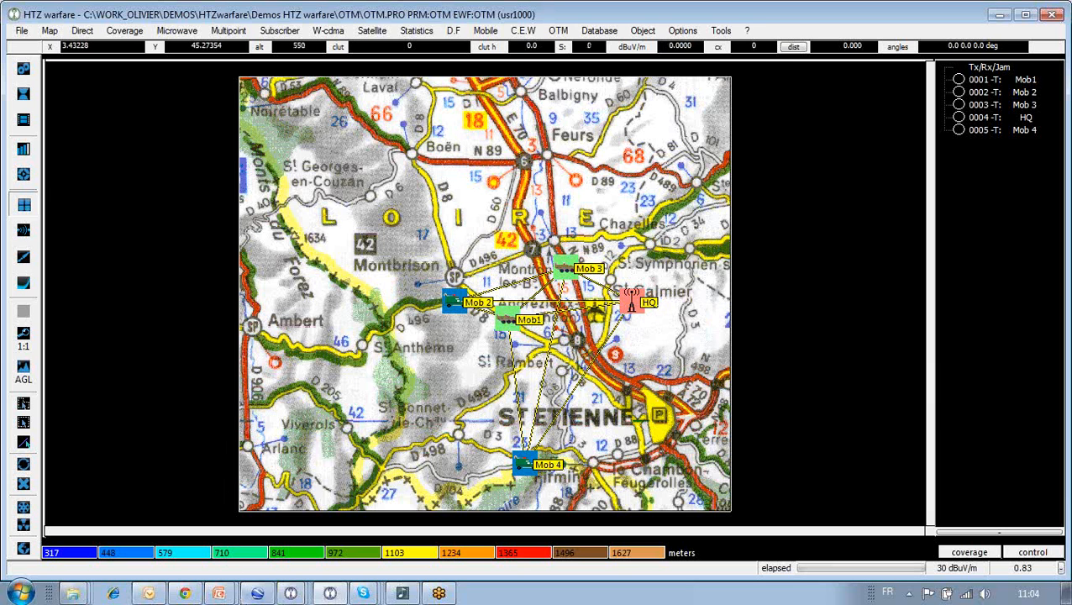
- Switch to ATDI_ContactUs.pptx in PowerPoint to show the closing thank-you slide
mouse_move(220, 592)
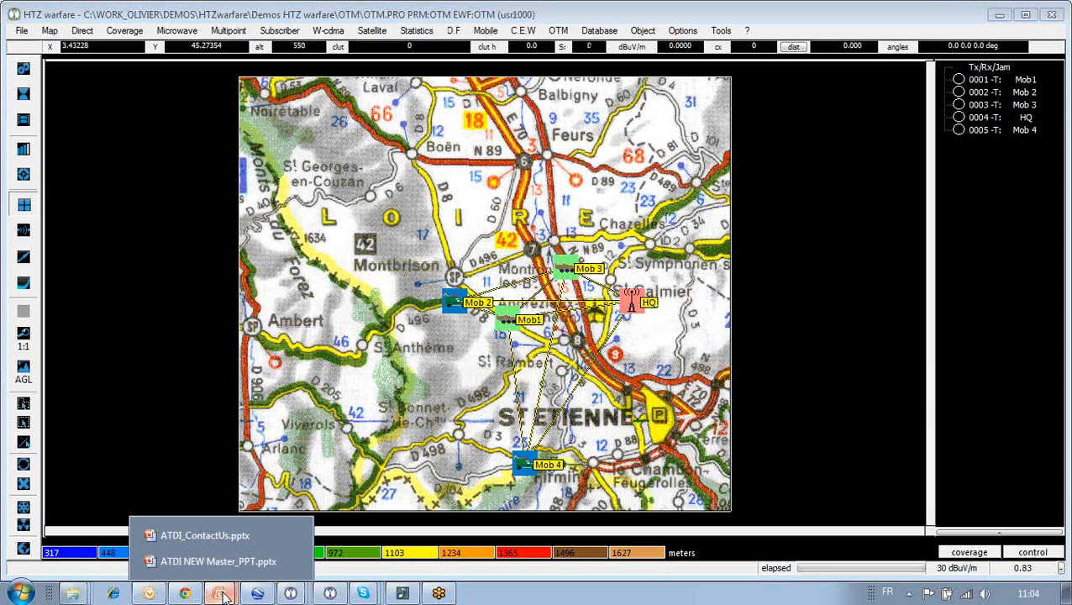
left_click(204, 535)
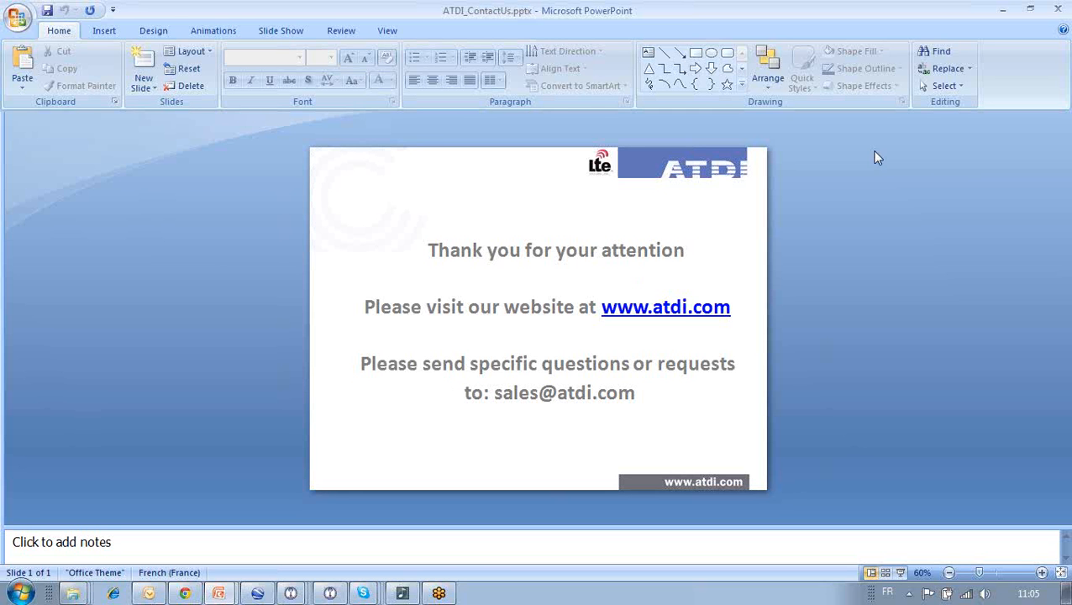
left_click(1061, 42)
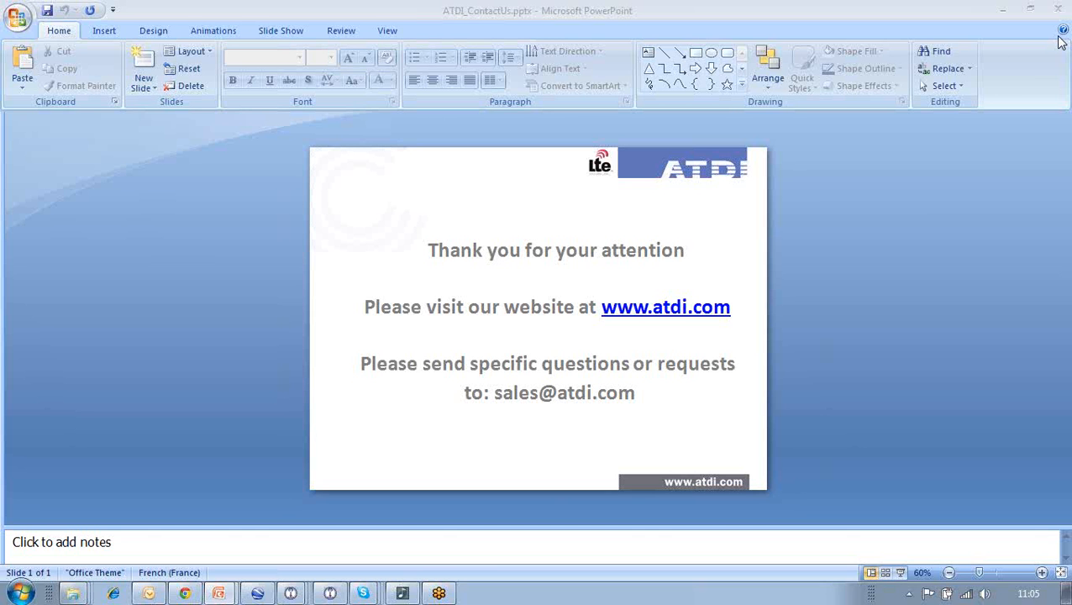